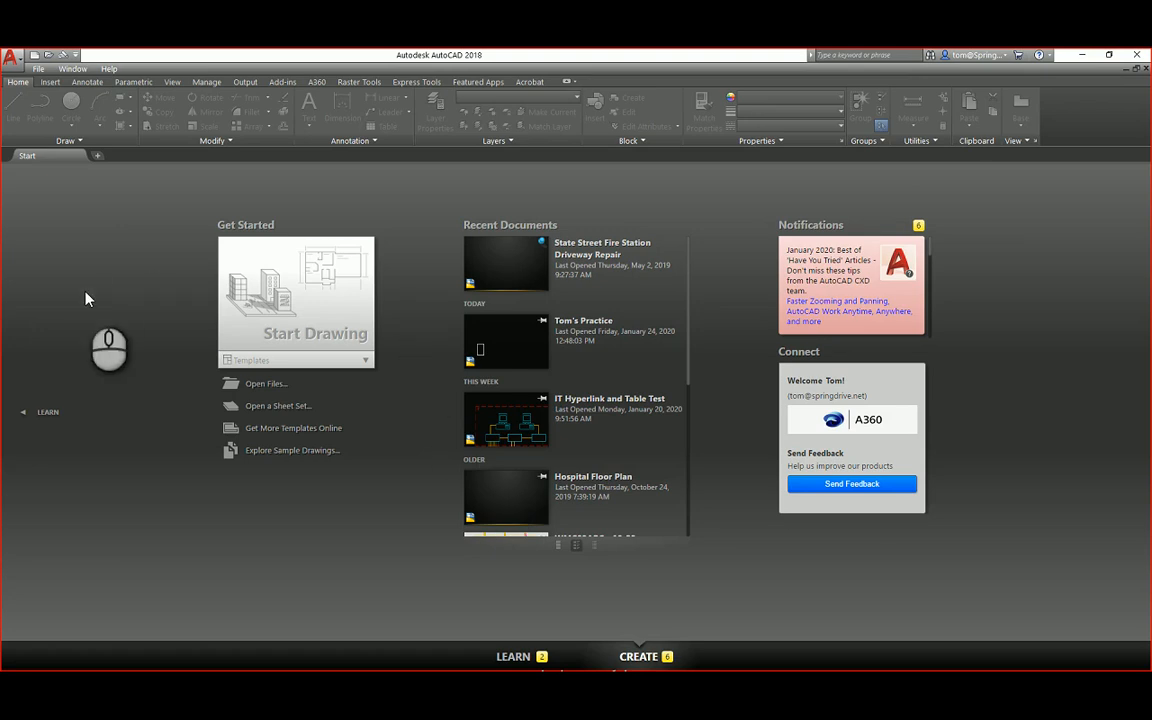
Create a new drawing from the acad template
click(12, 56)
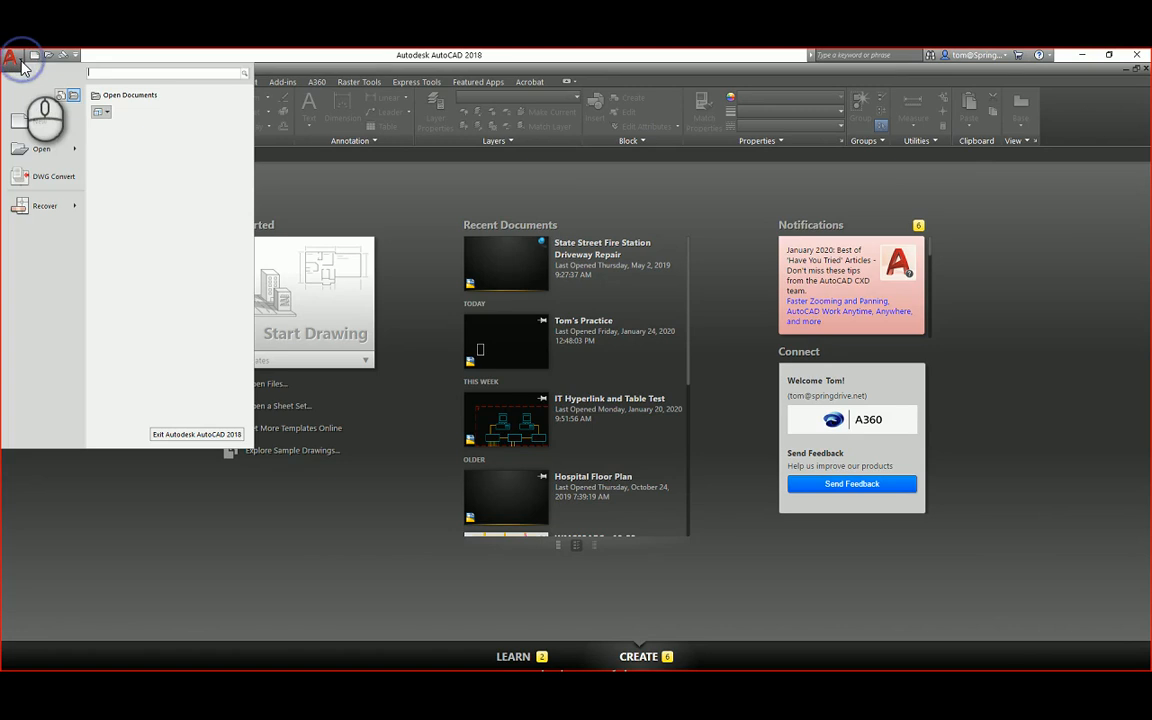
click(26, 121)
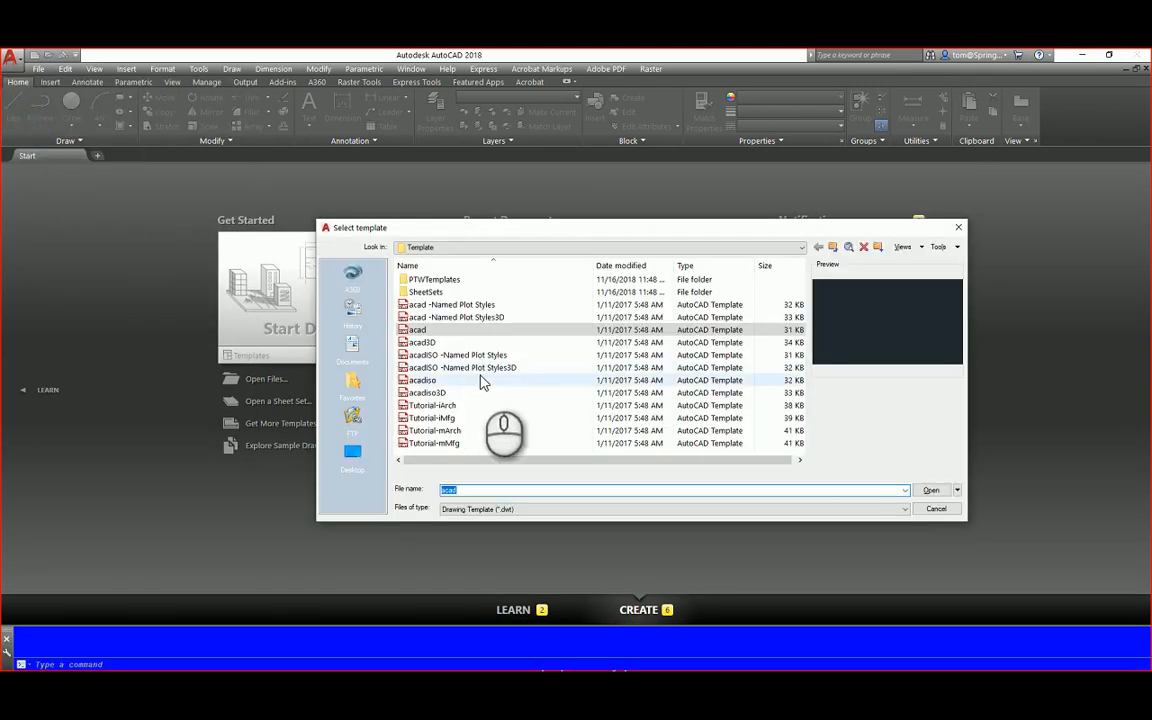
click(929, 492)
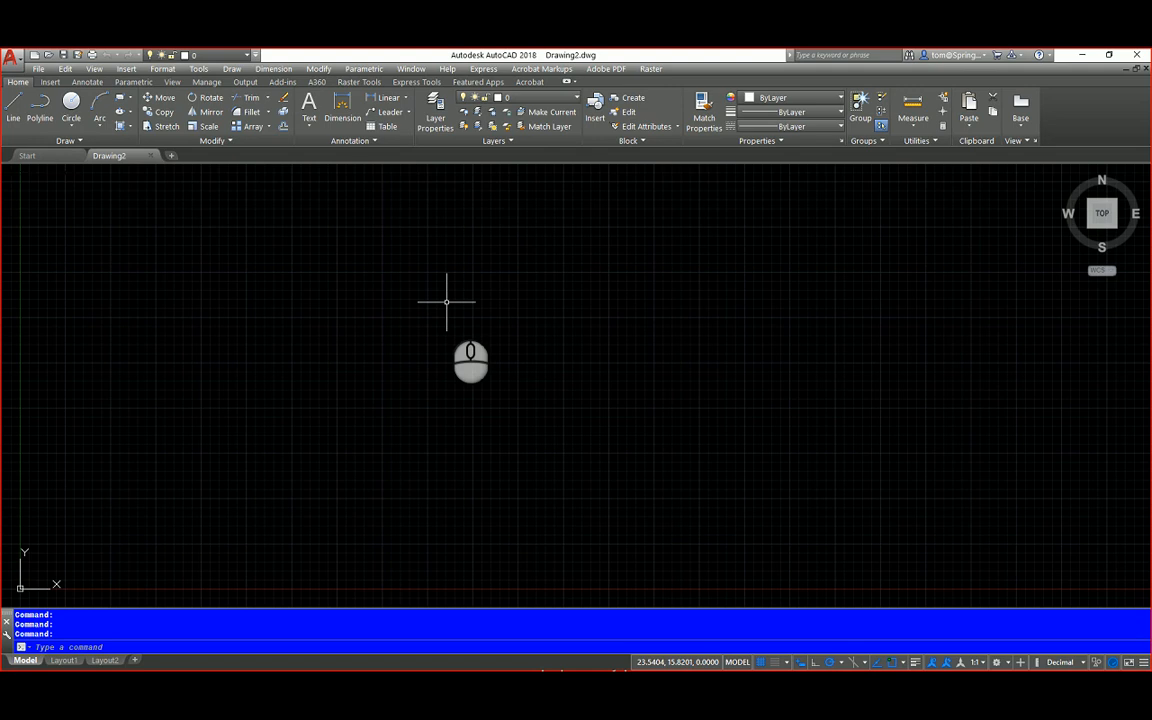
Open the layer properties manager and maximize all of its columns
click(579, 99)
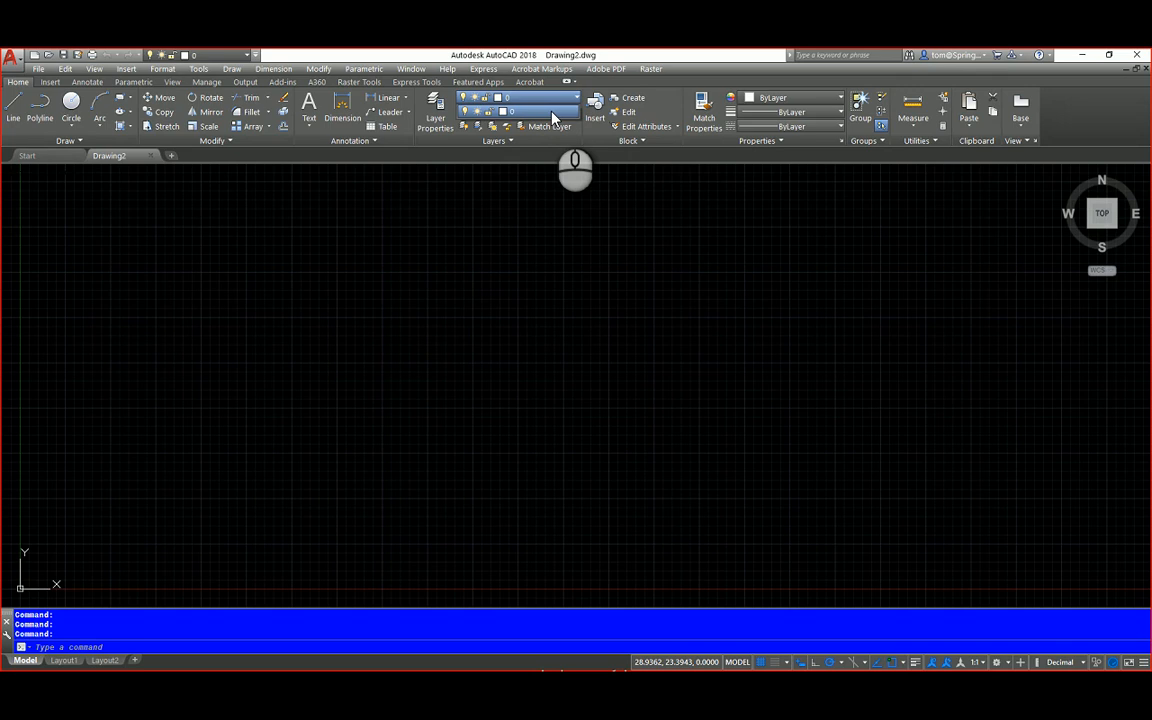
click(638, 327)
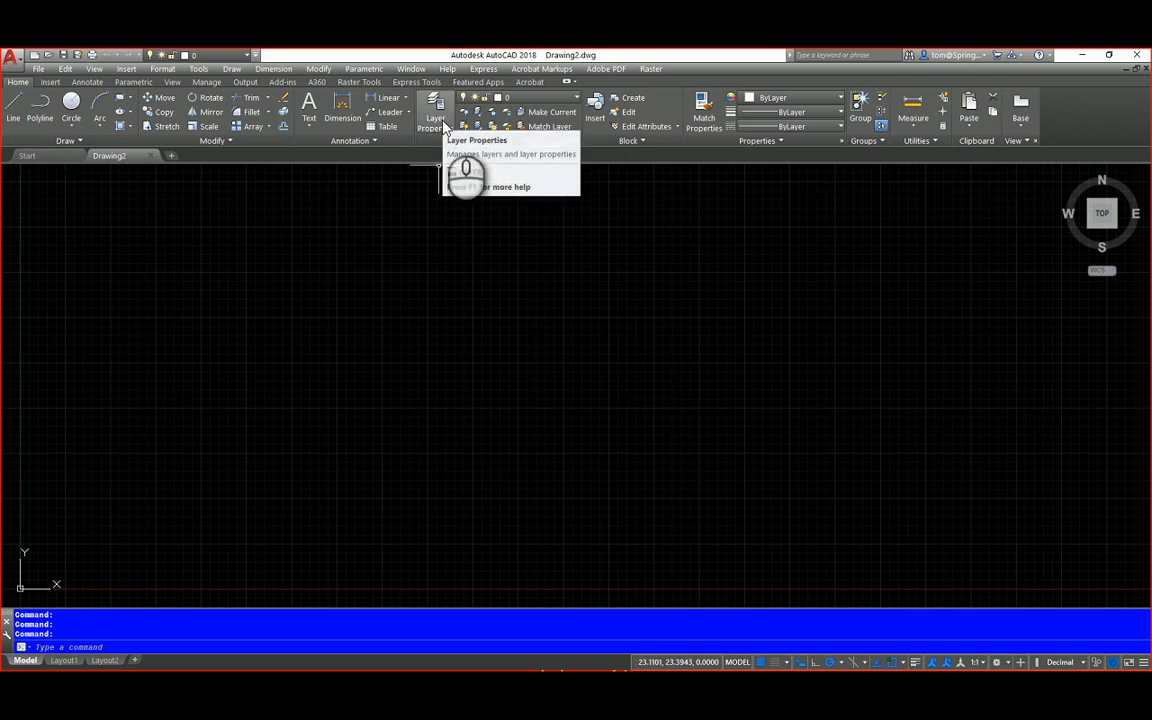
click(443, 123)
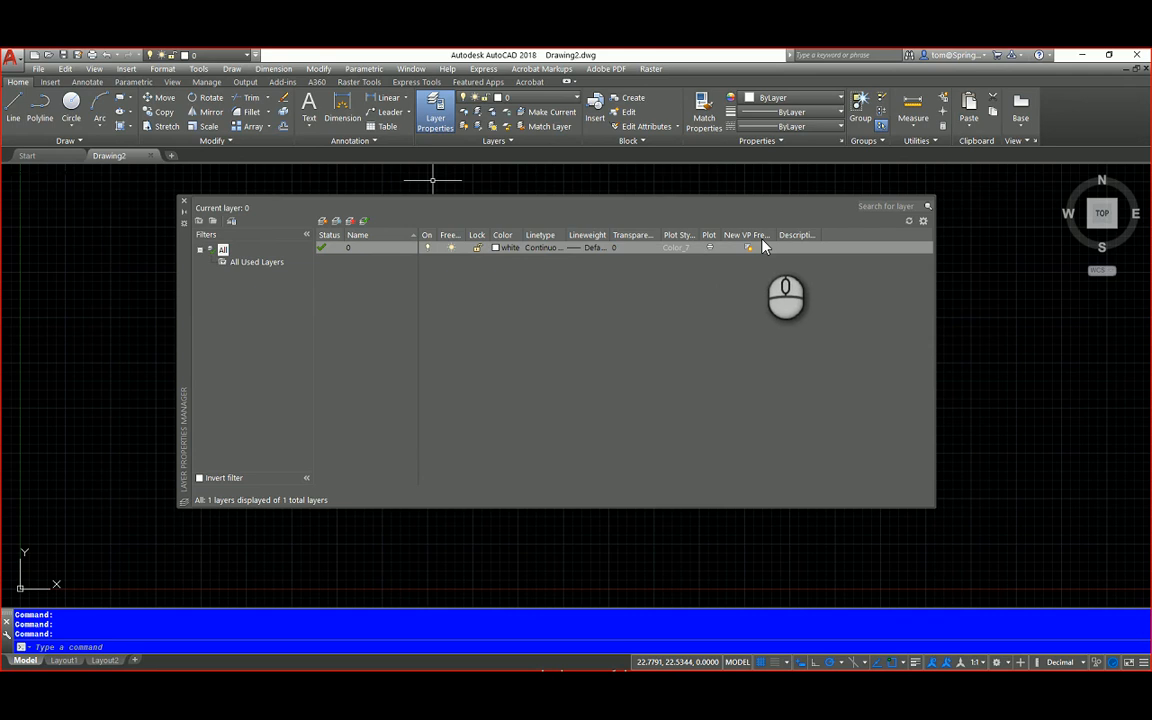
right_click(389, 241)
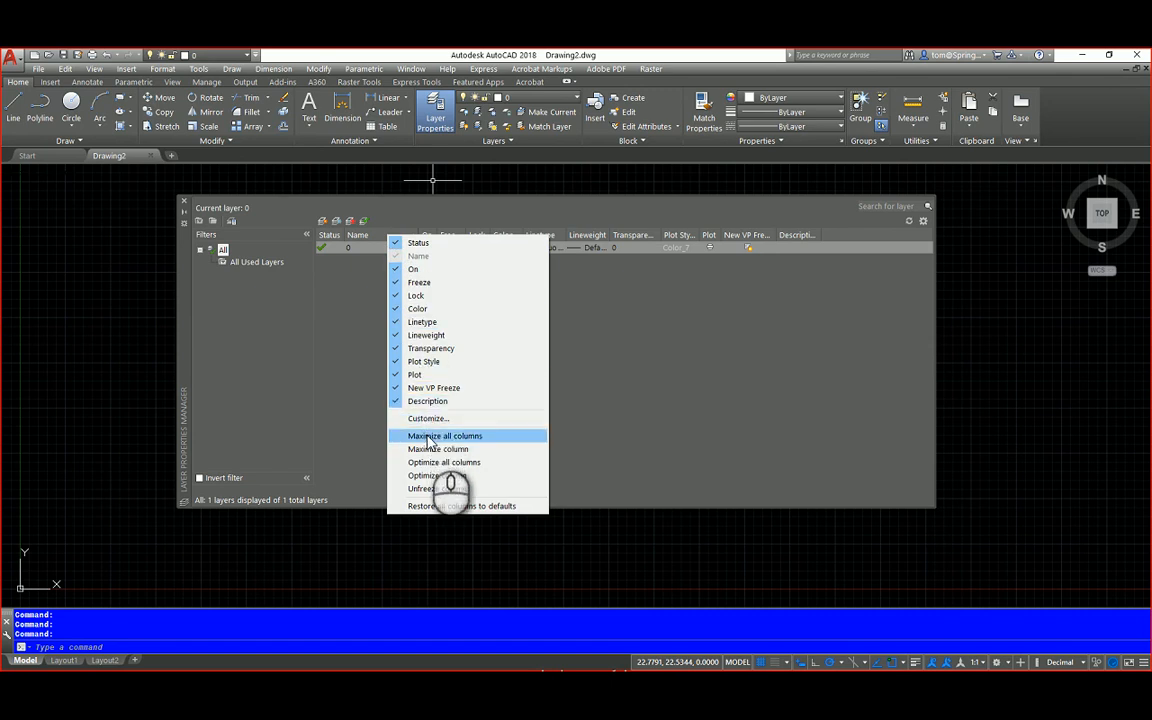
click(430, 436)
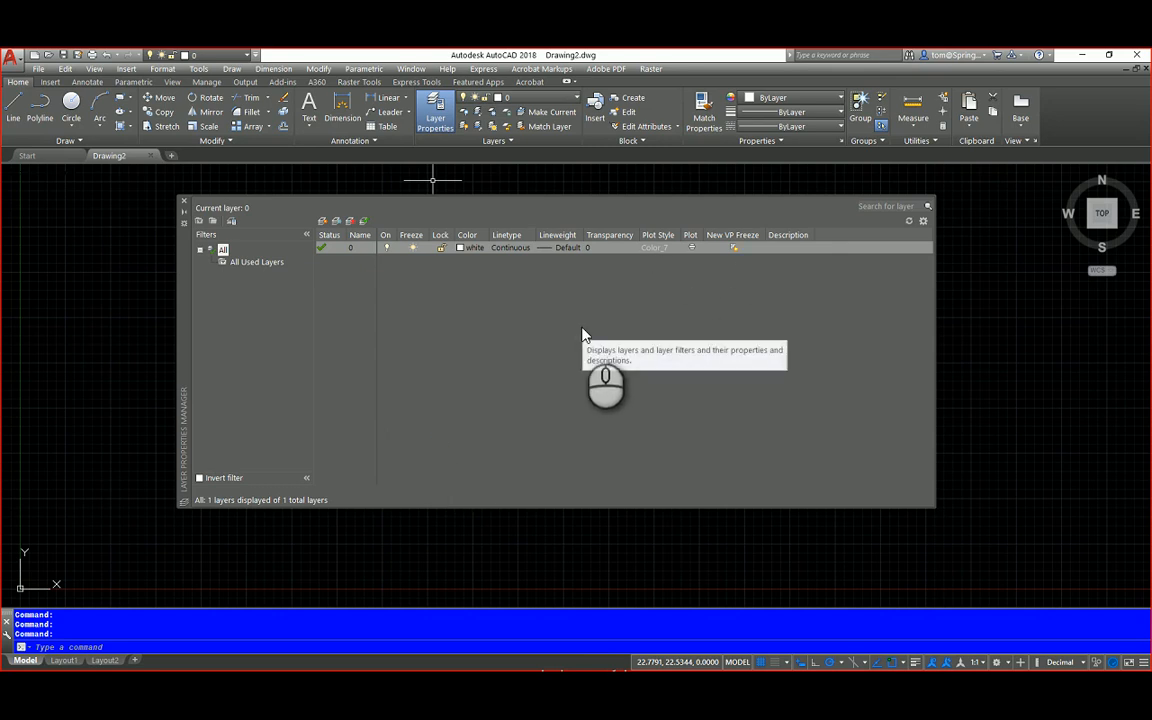
Create a layer named OBJECT with the colour cyan and widen the layer name column
click(322, 227)
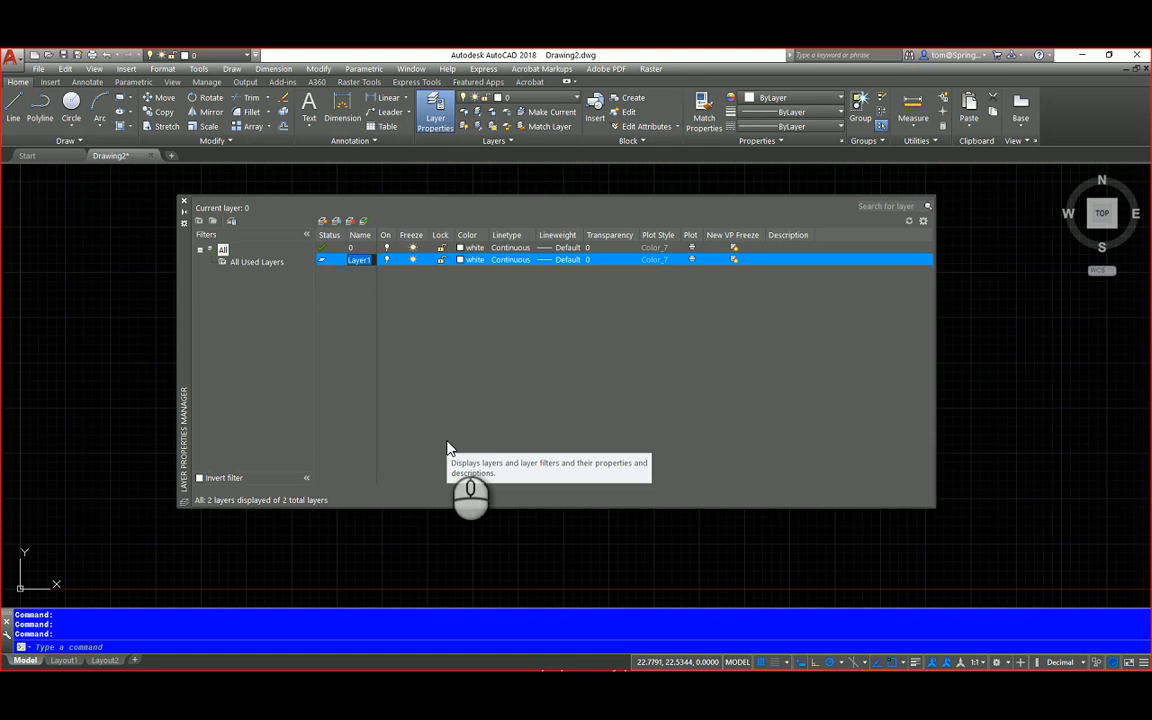
text(OBJECT)
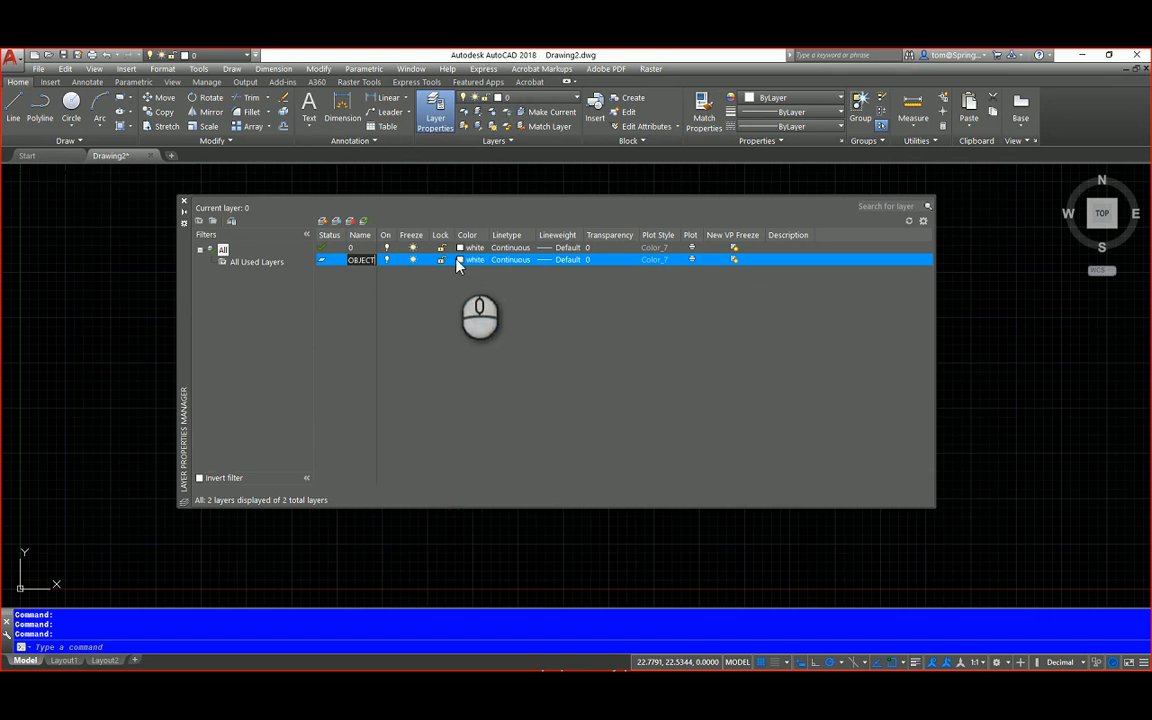
click(462, 260)
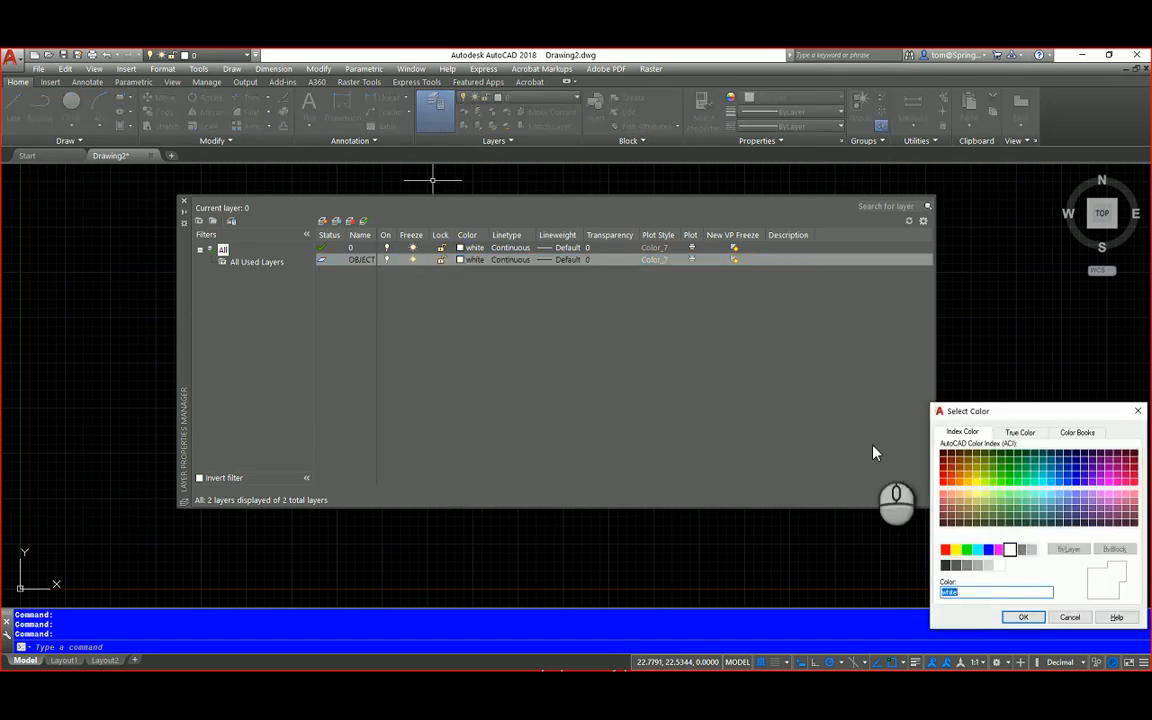
drag(995, 425, 811, 370)
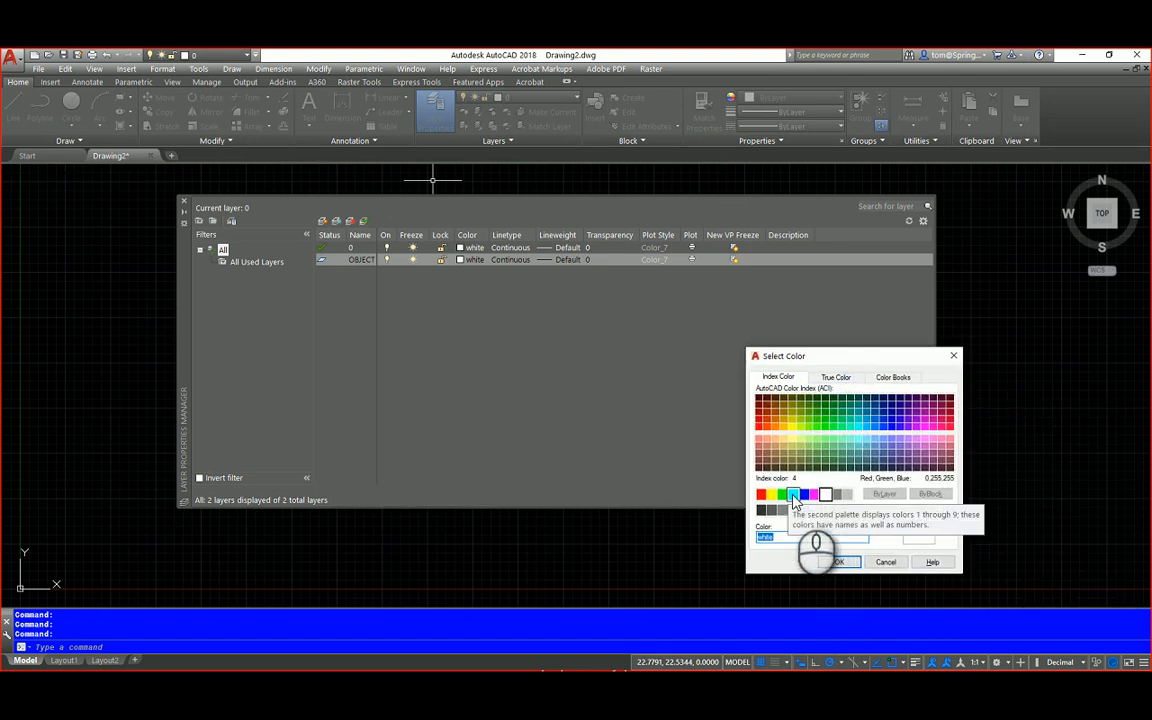
click(793, 496)
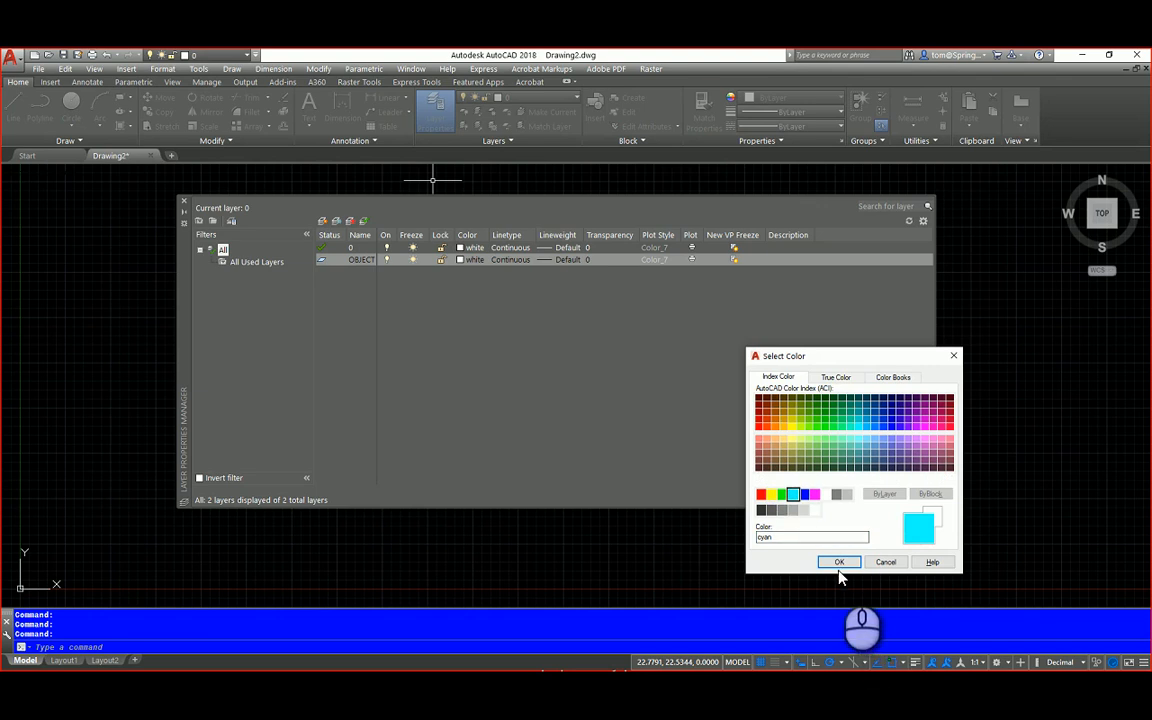
click(839, 562)
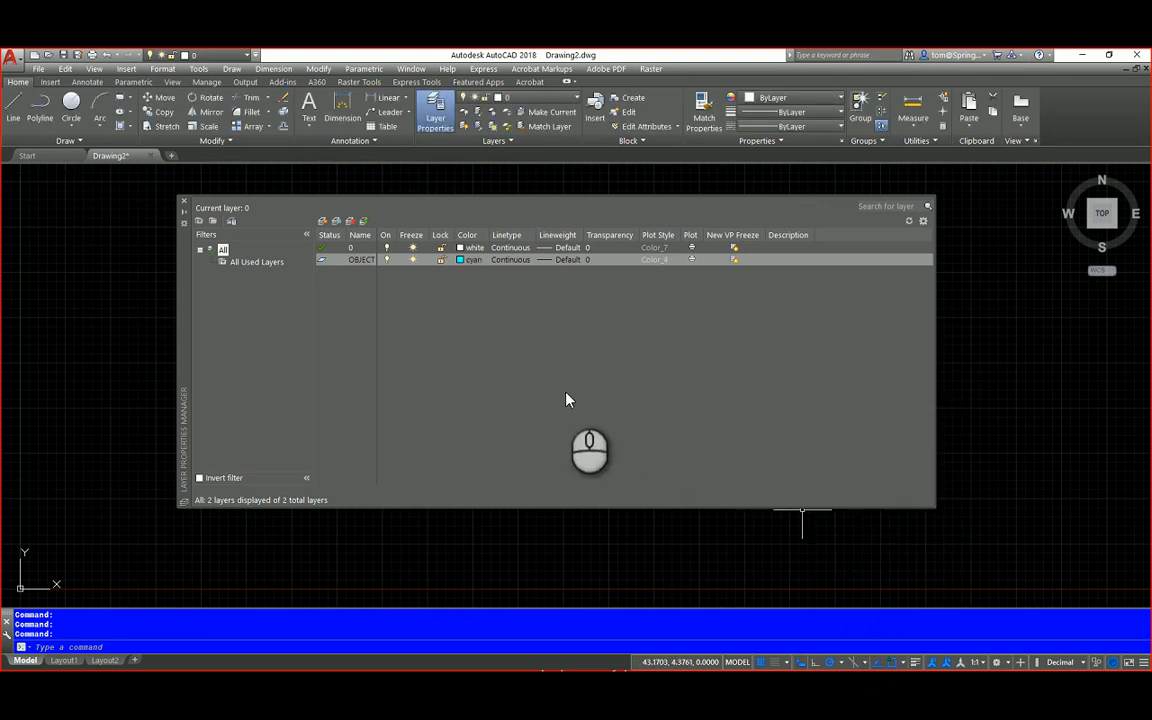
drag(376, 235, 393, 235)
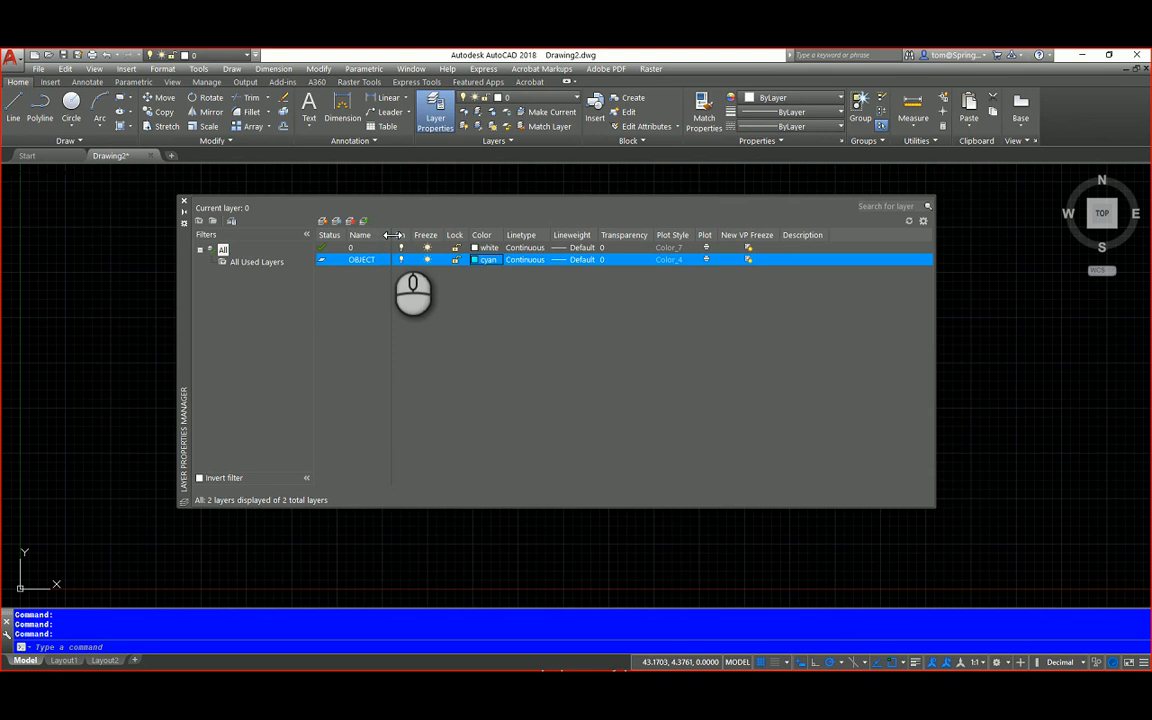
Add a layer named DIMENSIONS in red and widen the name column to fit its full name
click(322, 222)
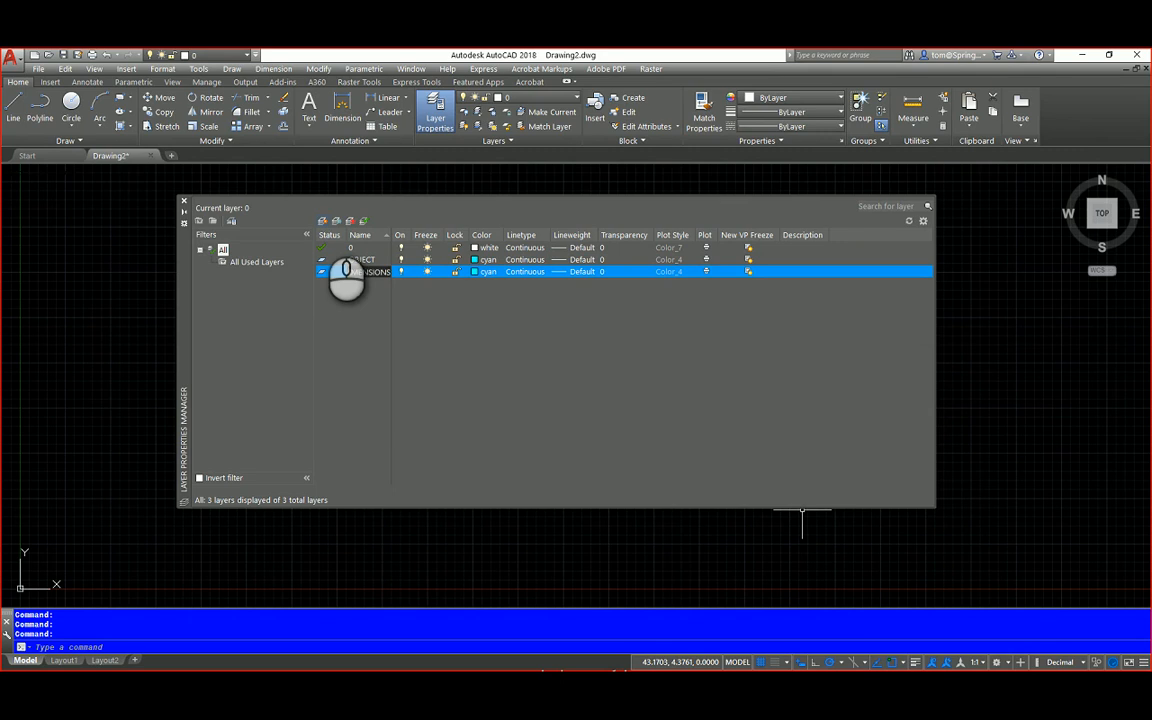
click(476, 272)
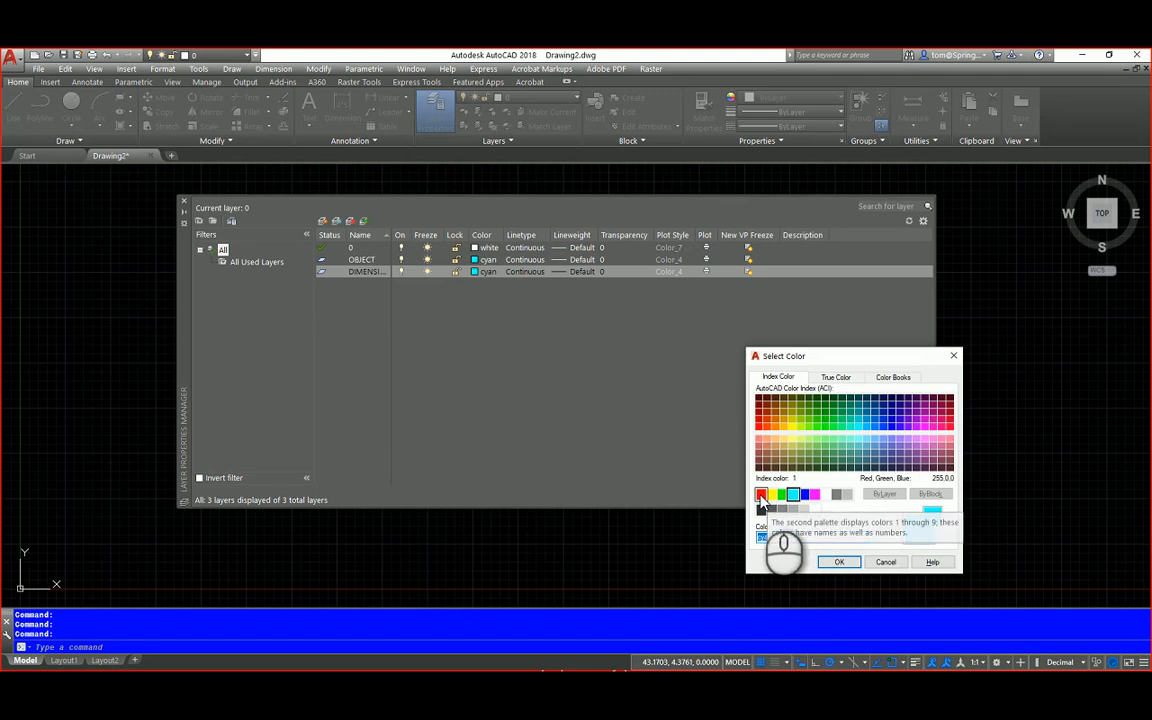
click(760, 495)
click(838, 561)
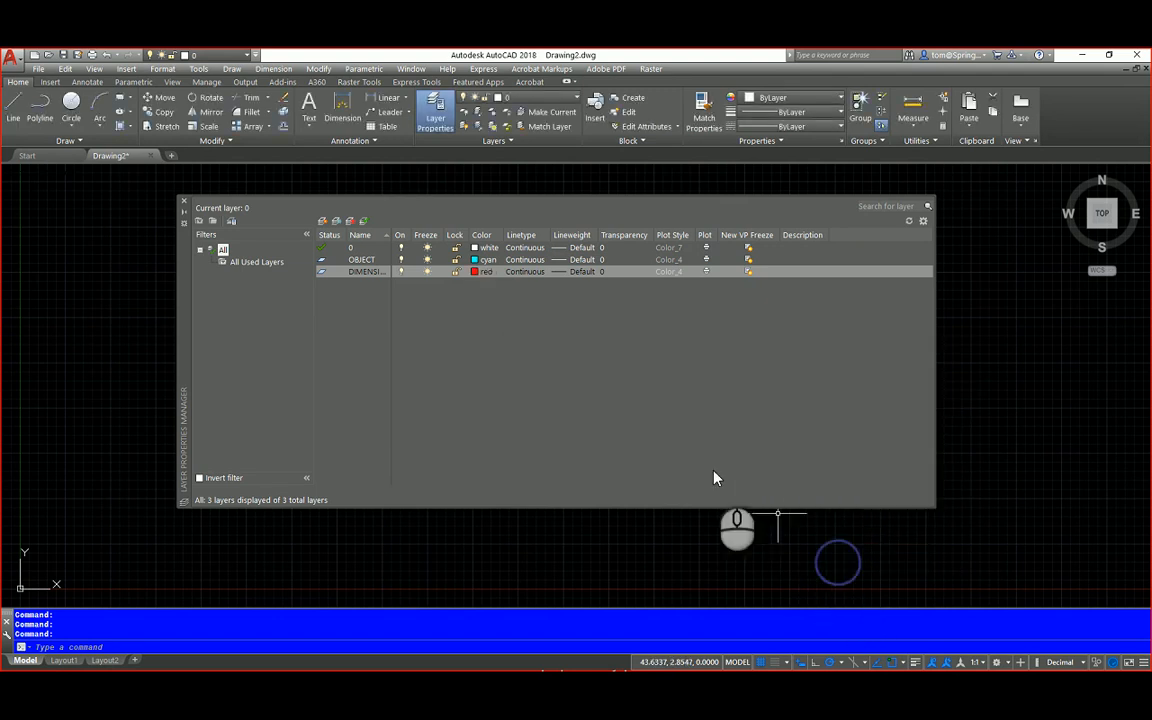
mouse_move(391, 235)
mouse_down()
mouse_move(424, 235)
mouse_move(400, 235)
mouse_move(412, 235)
mouse_up()
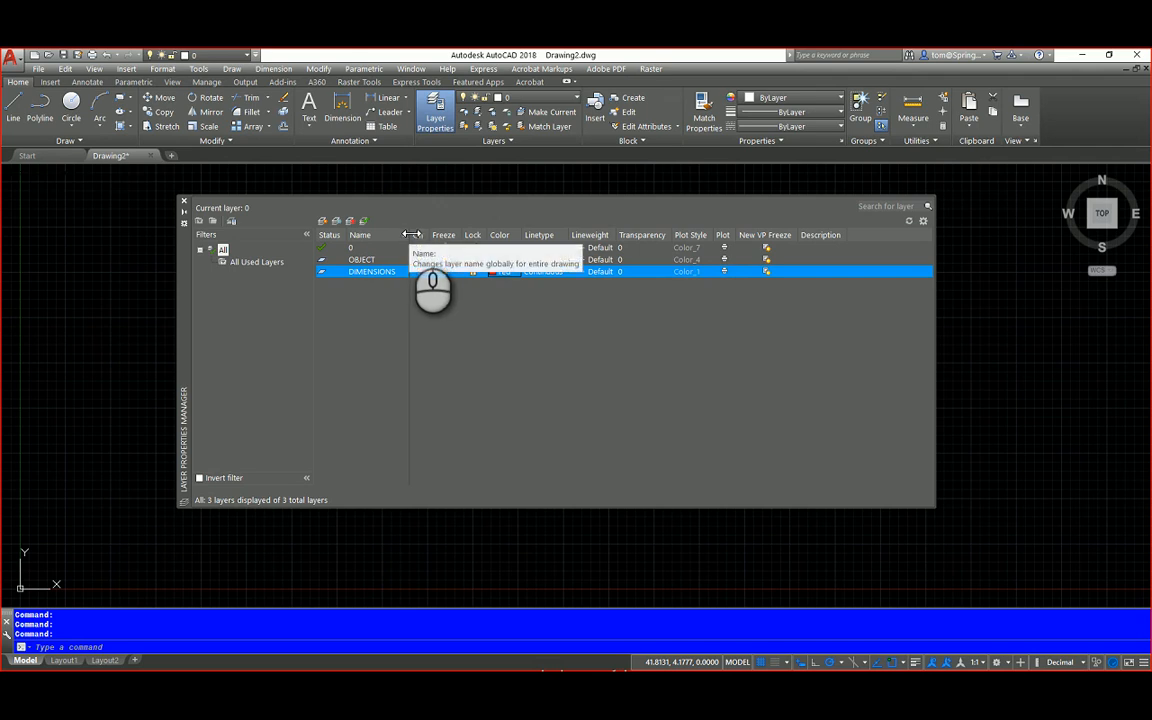
mouse_move(411, 234)
mouse_down()
mouse_move(433, 234)
mouse_move(416, 234)
mouse_up()
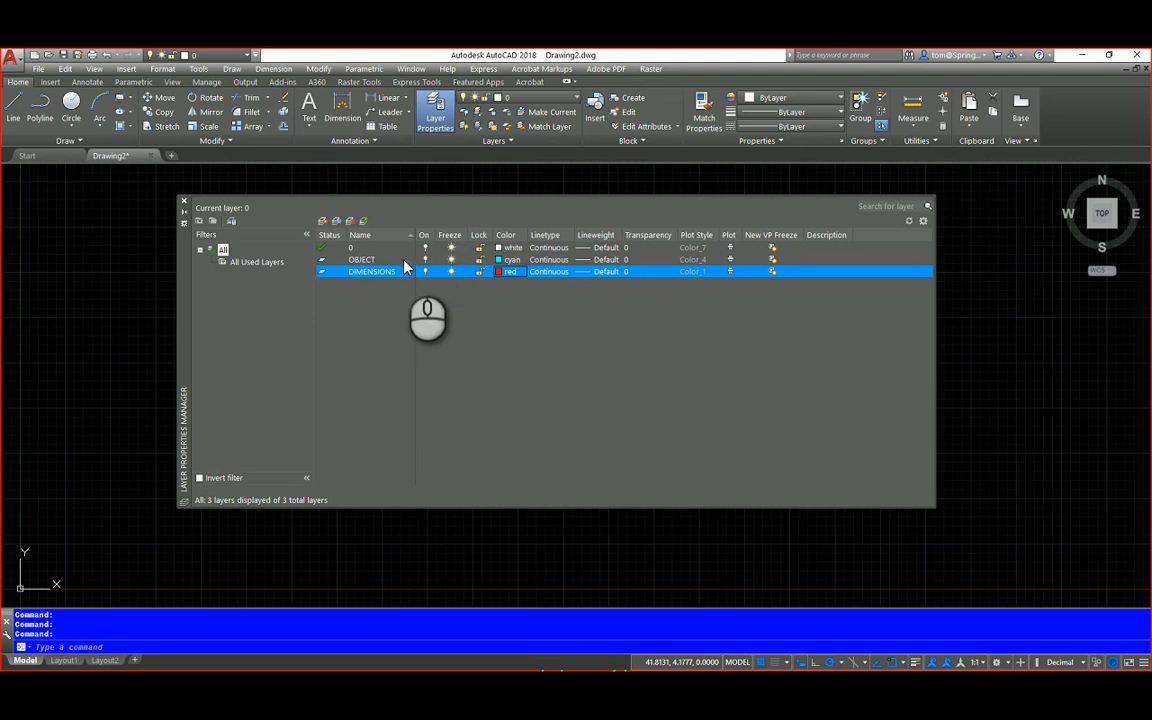
Add a layer named TEXT and set its colour to white
click(322, 221)
text(TEXT)
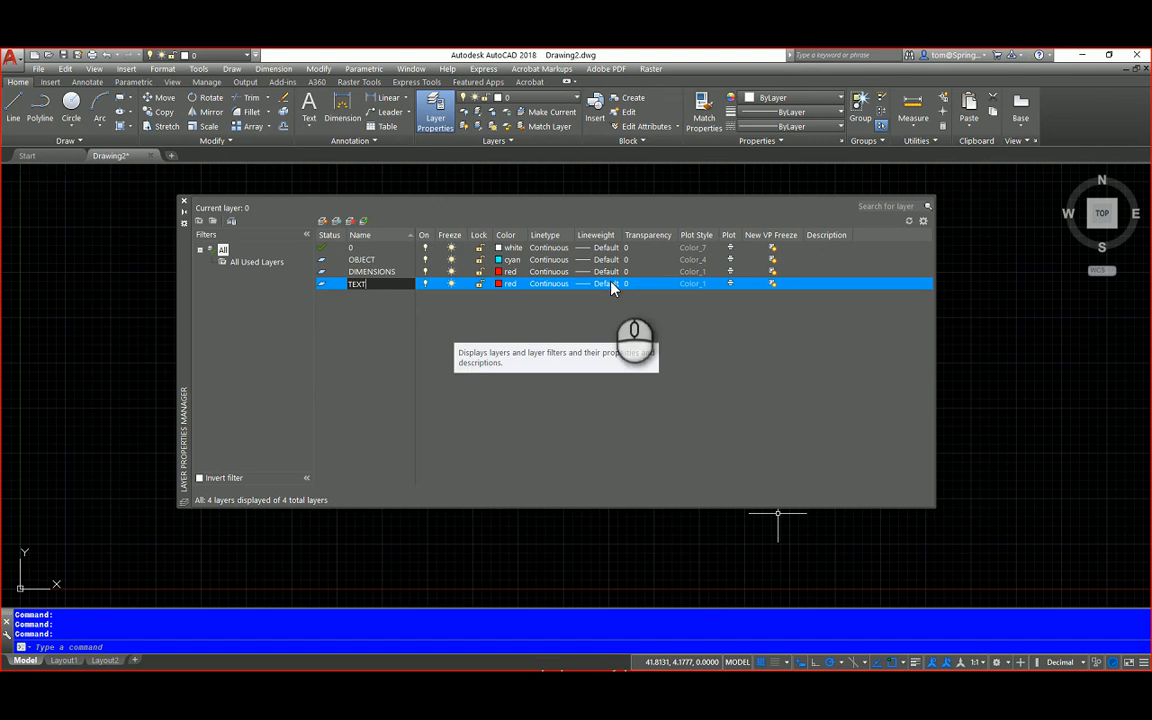
click(499, 285)
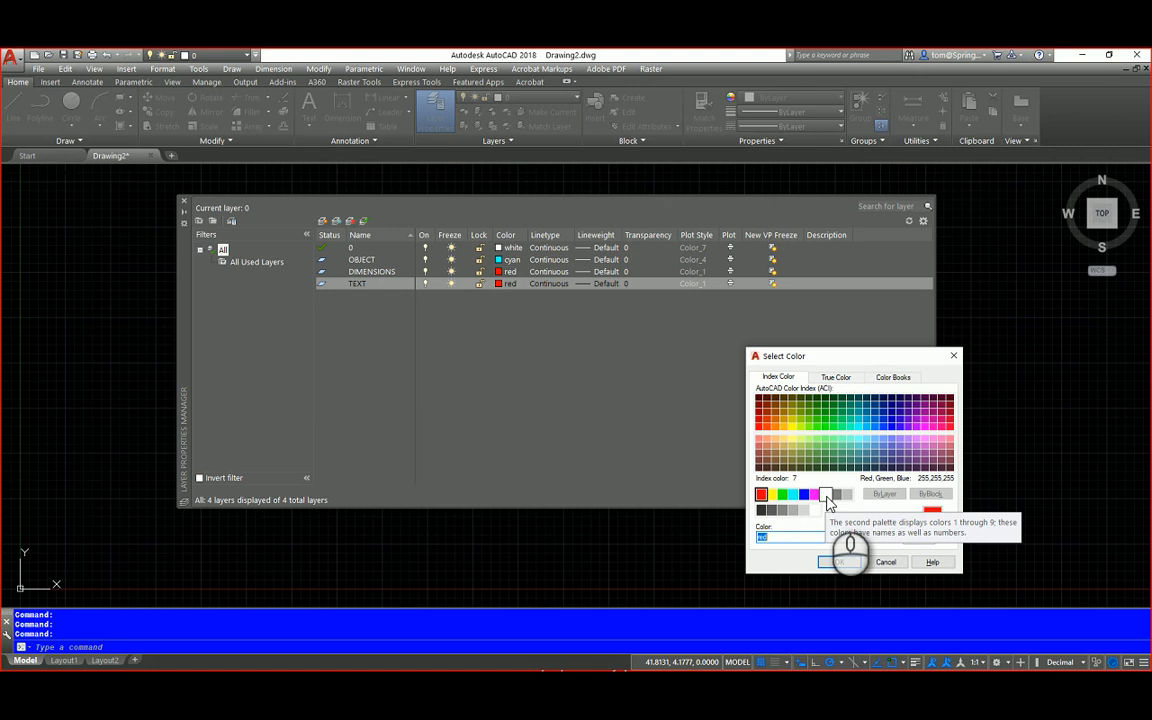
click(826, 496)
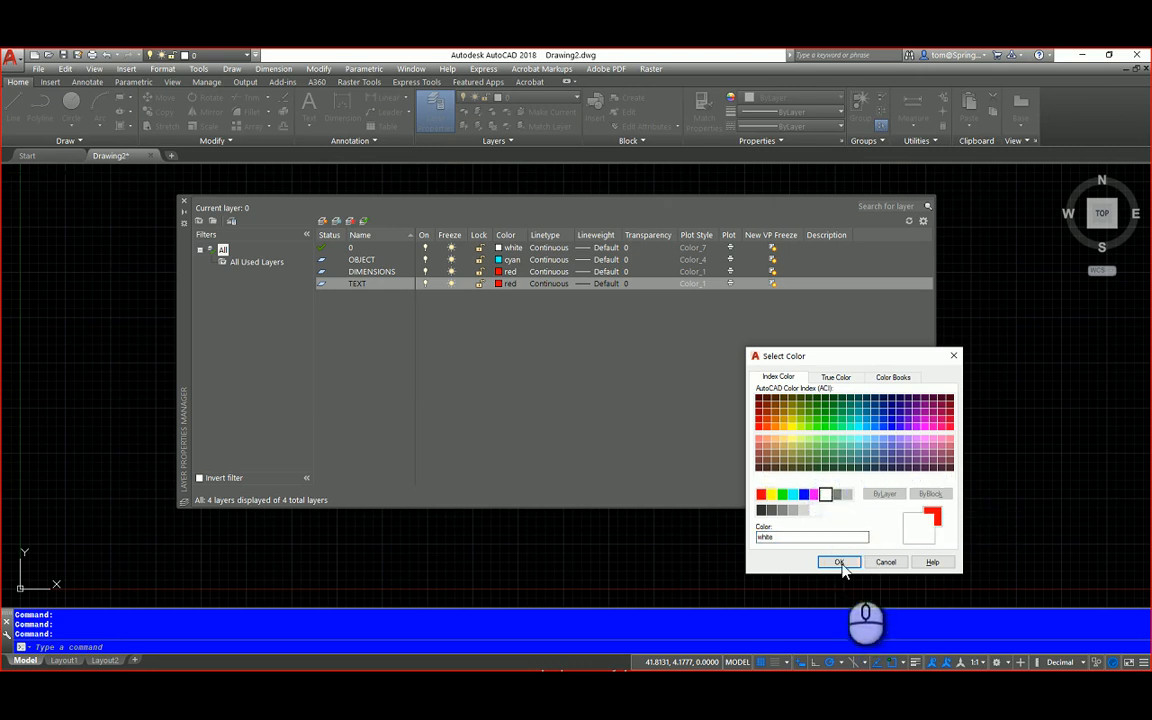
click(838, 561)
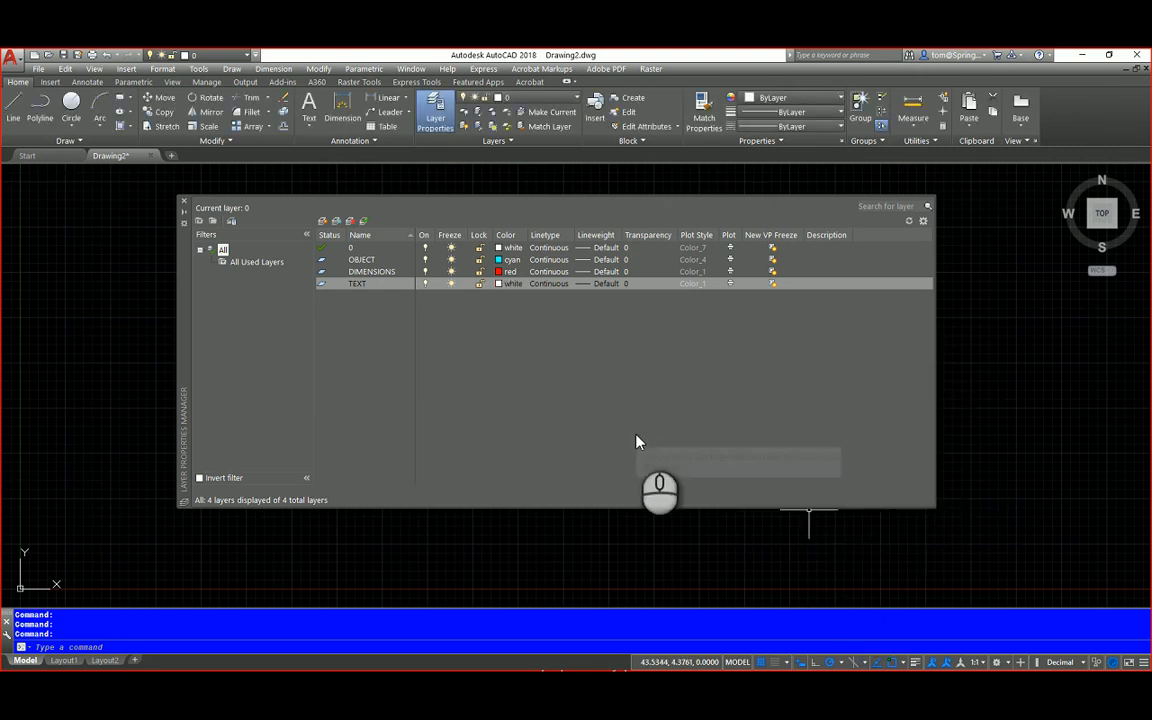
Make OBJECT the current layer after briefly trying DIMENSIONS as current, and close the layer properties manager
double_click(345, 261)
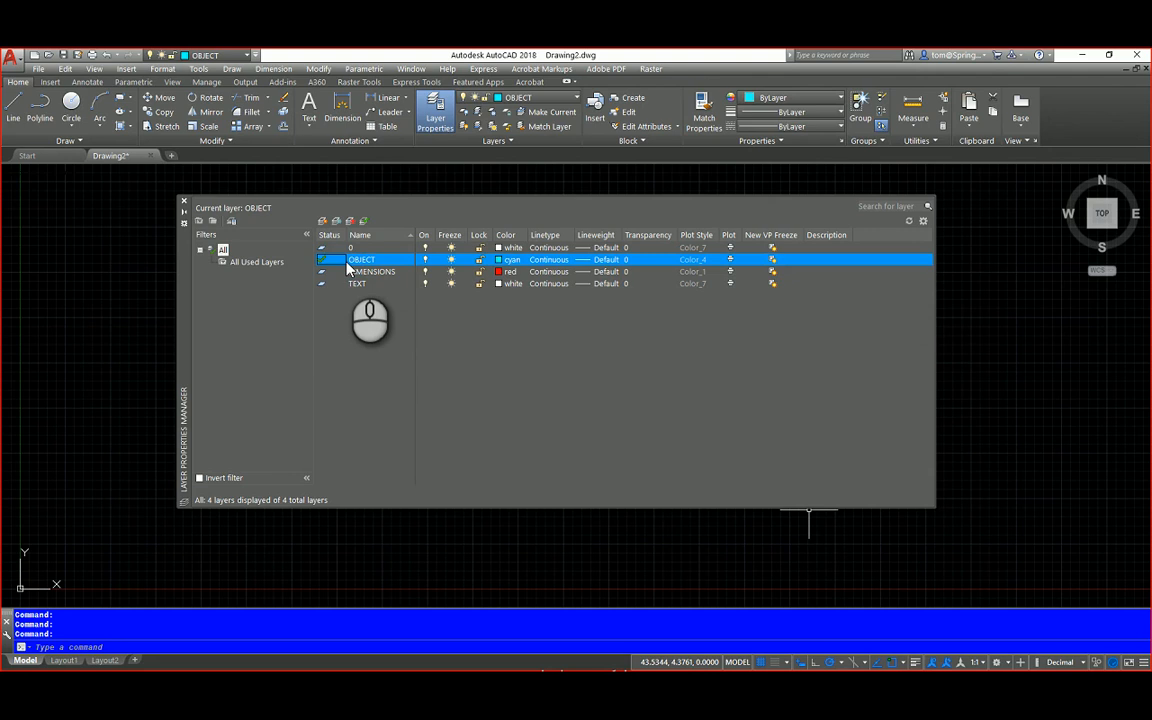
click(352, 271)
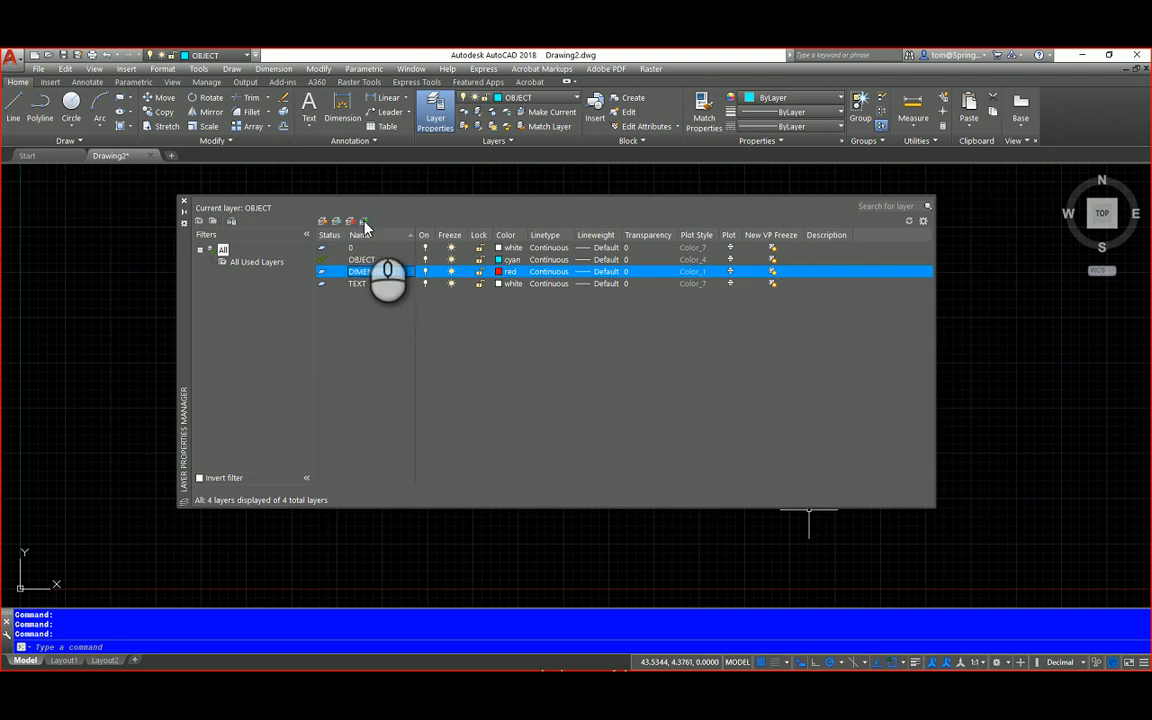
click(364, 221)
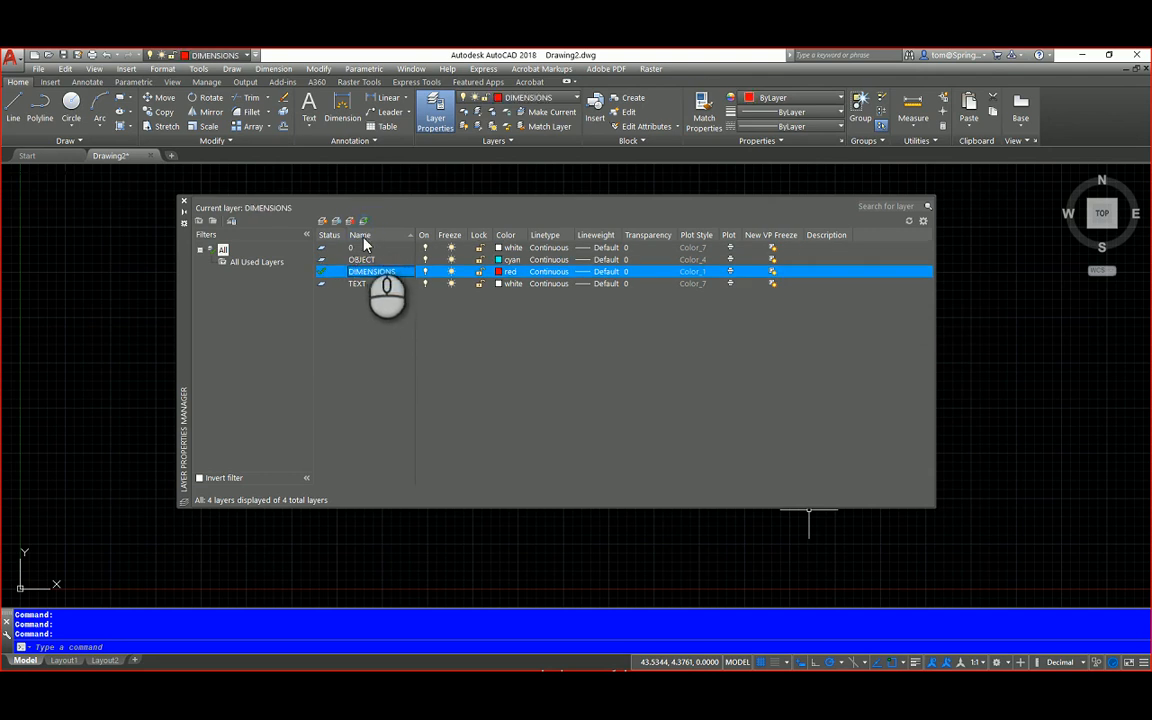
double_click(362, 261)
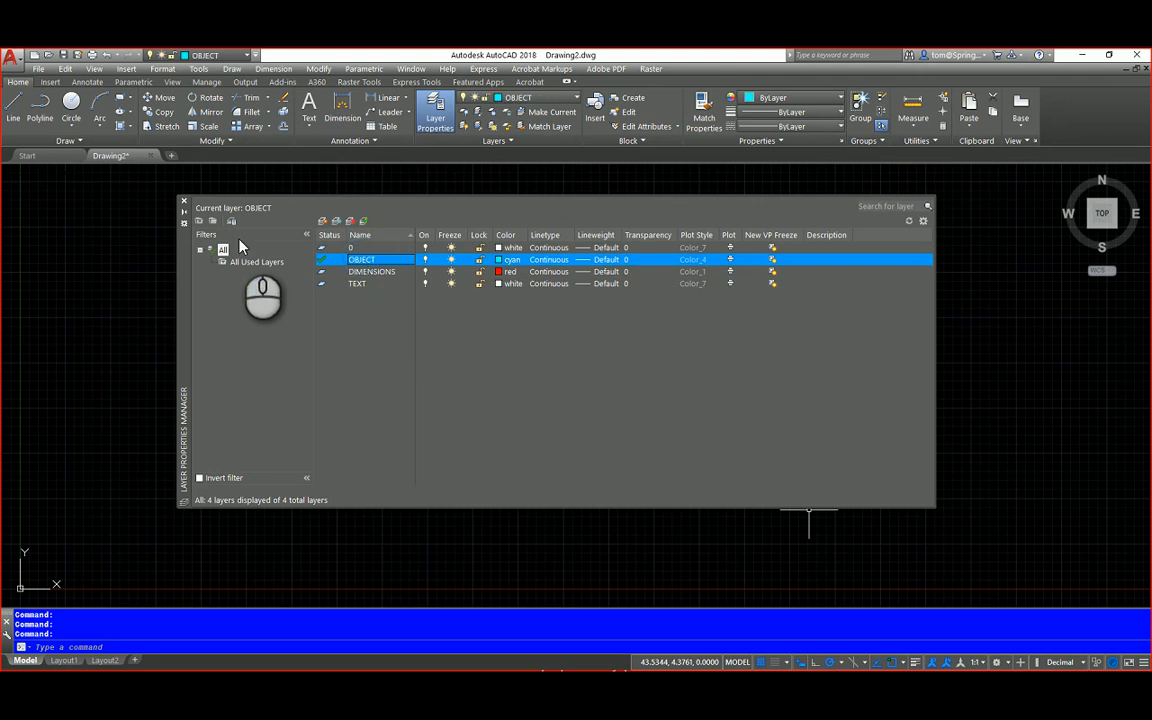
click(183, 200)
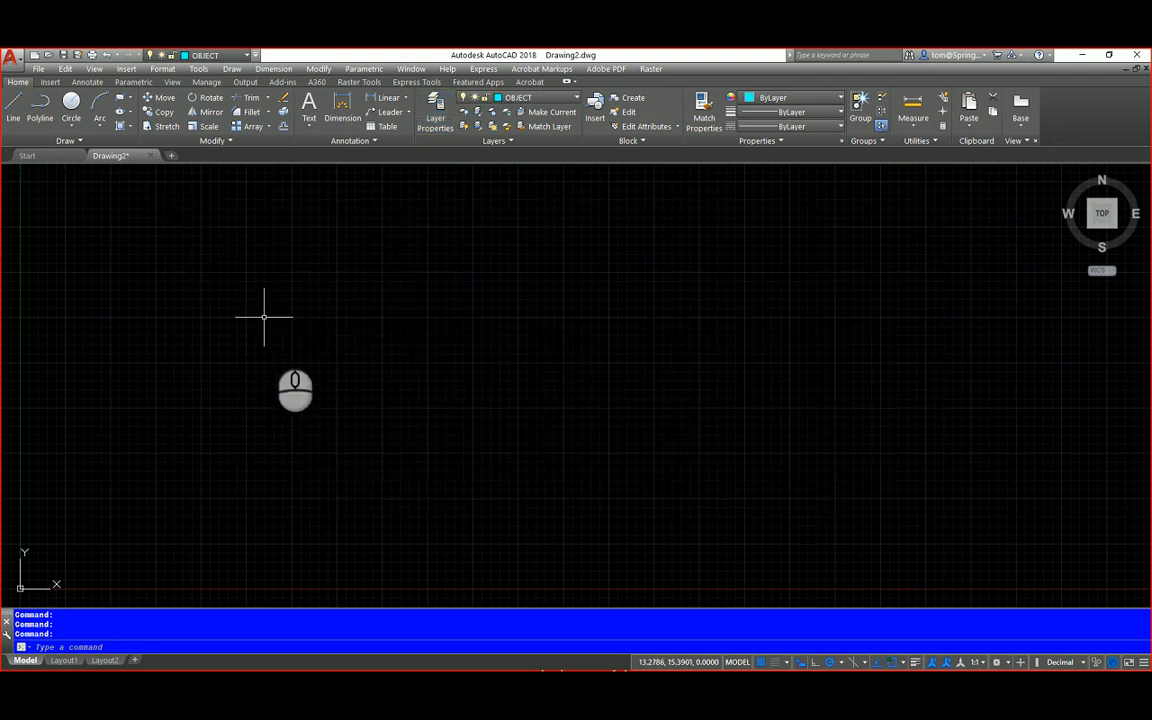
Draw a horizontal line 9.5 units long to the right from a free start point in the lower part of the drawing
click(14, 108)
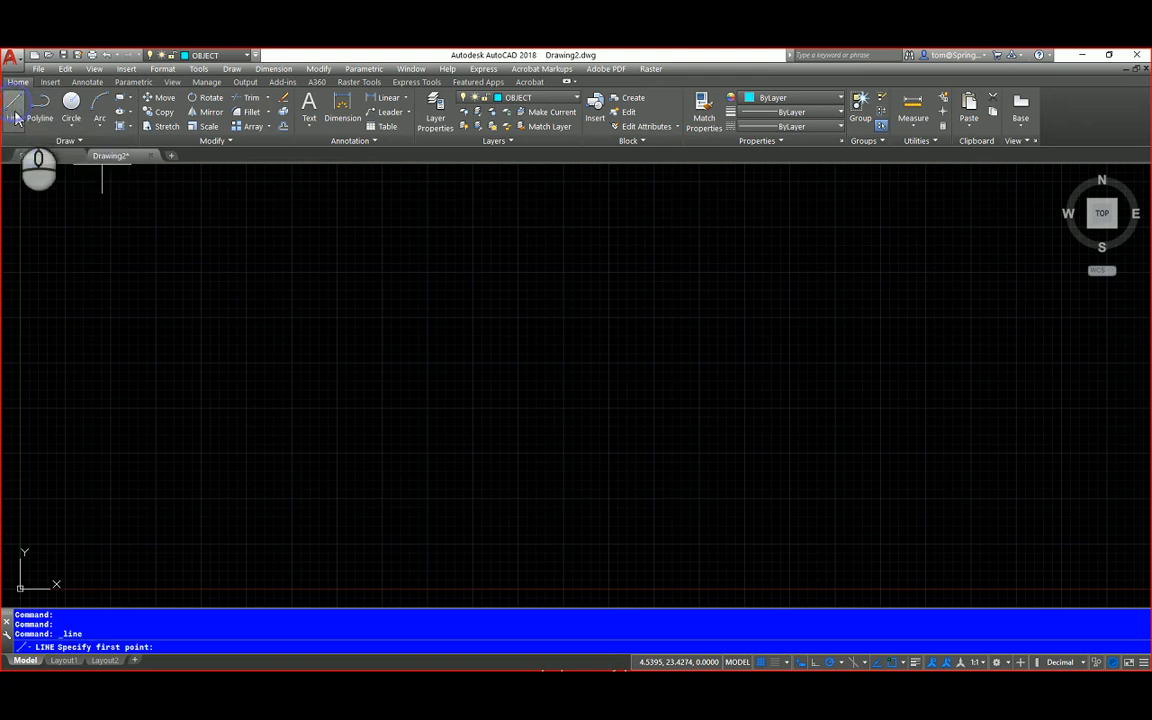
click(322, 481)
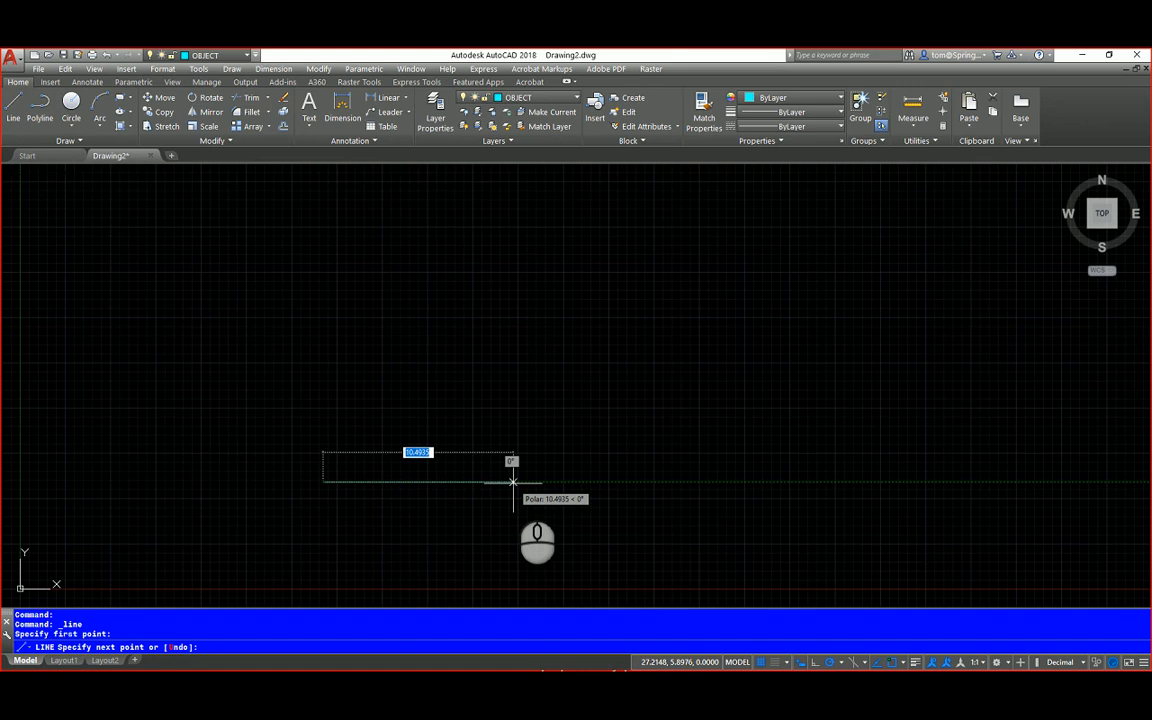
text(9.5)
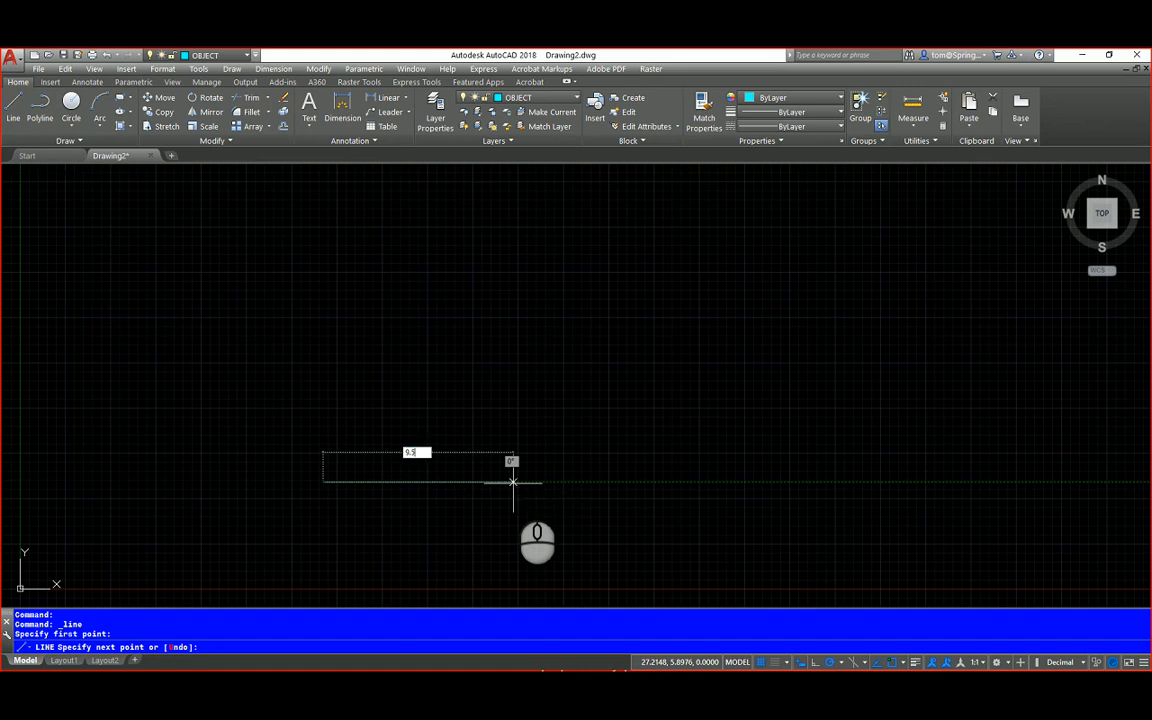
key(Return)
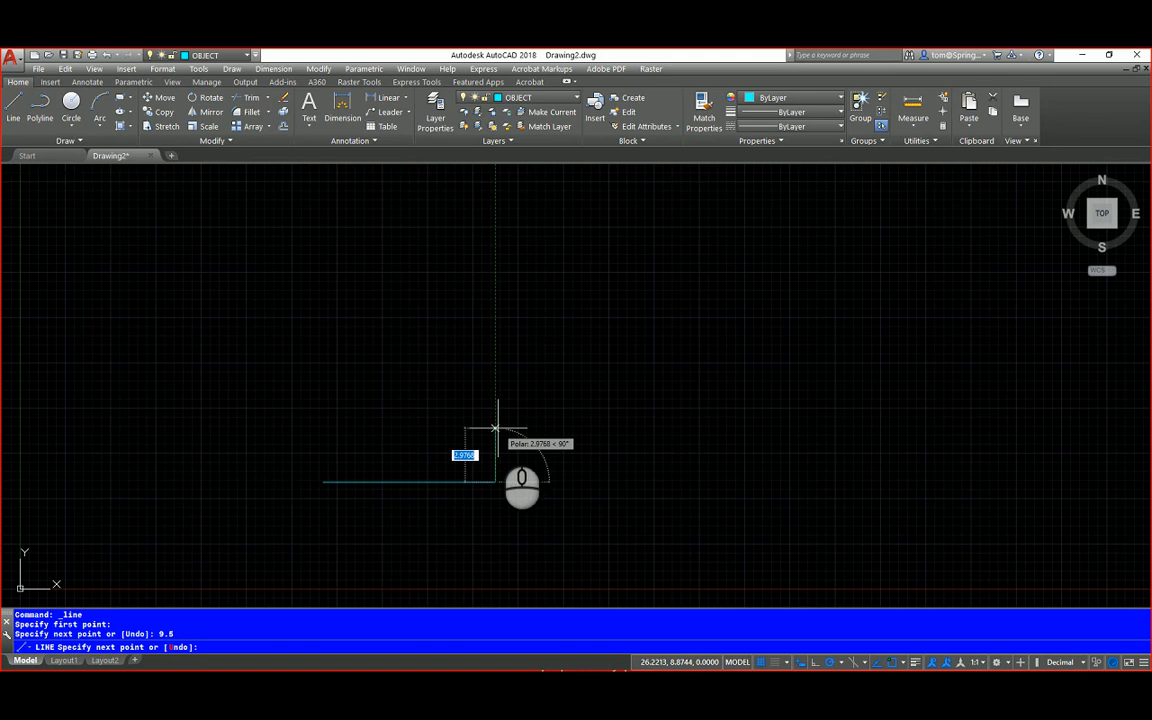
Continue the line 3.5 units straight up from the right end of the 9.5-unit bottom line
scroll(494, 428, up, 5)
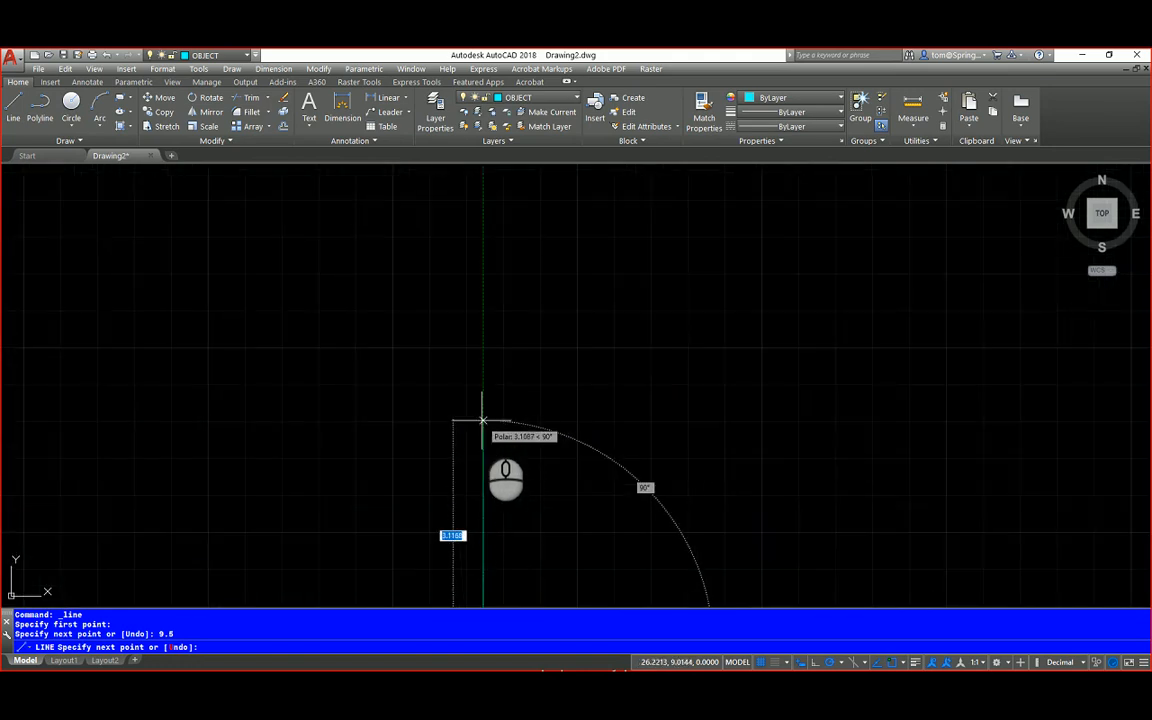
mouse_move(481, 420)
middle_down()
mouse_move(543, 218)
mouse_move(578, 296)
mouse_move(563, 295)
middle_up()
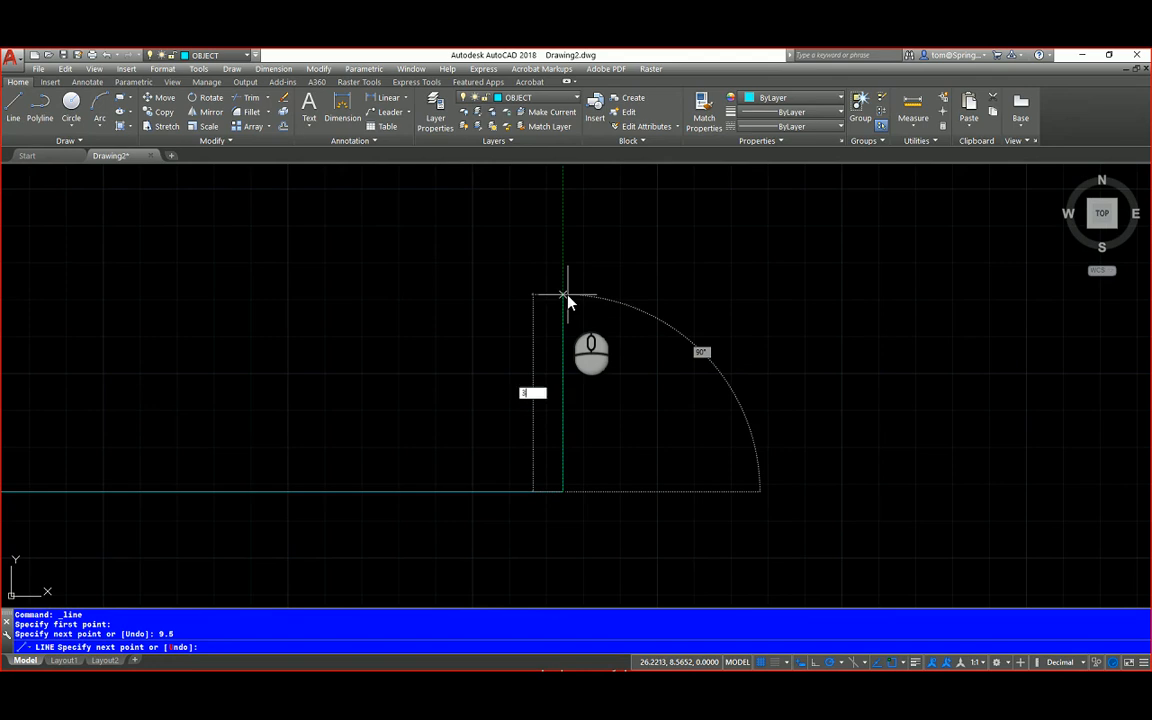
key(Return)
Draw the top edge leftward to align with the bottom line's start point, and close the rectangle down to that point
scroll(563, 295, down, 6)
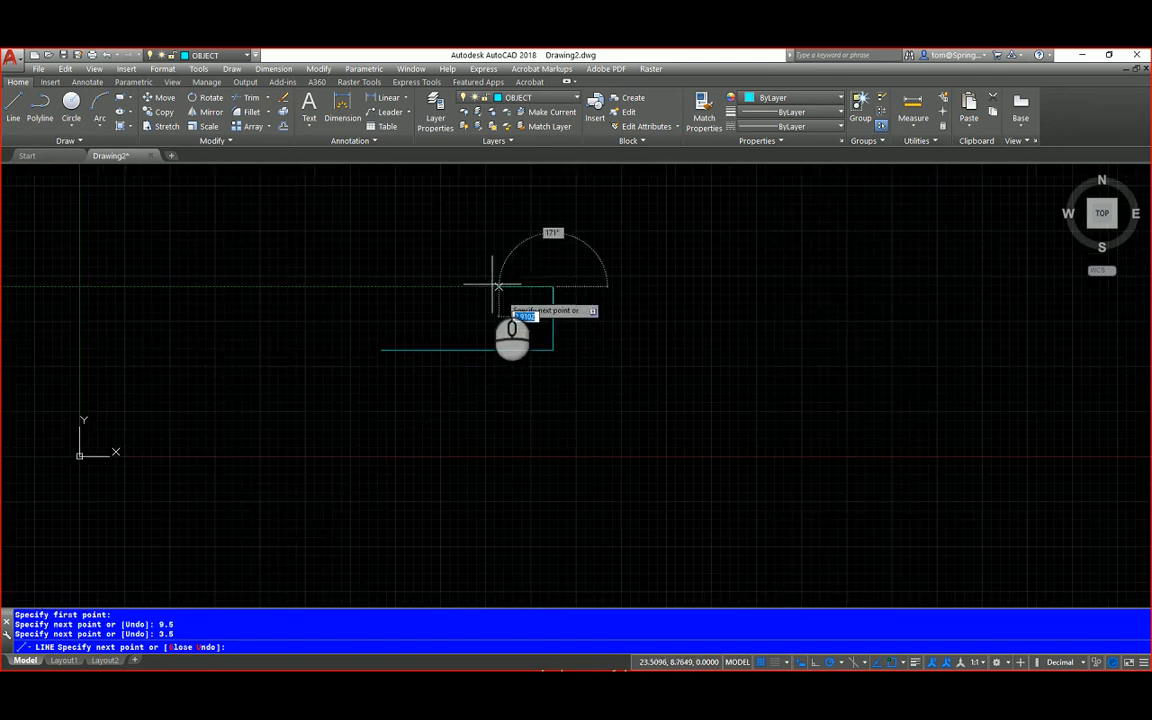
middle_drag(486, 280, 486, 317)
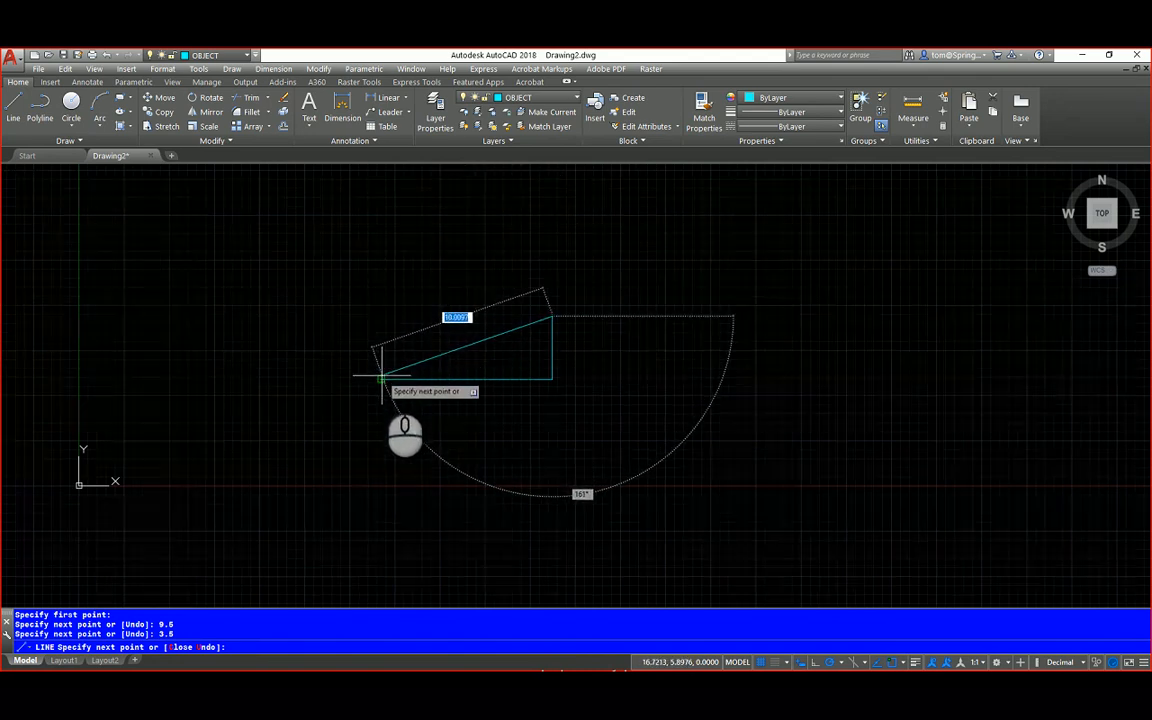
click(381, 316)
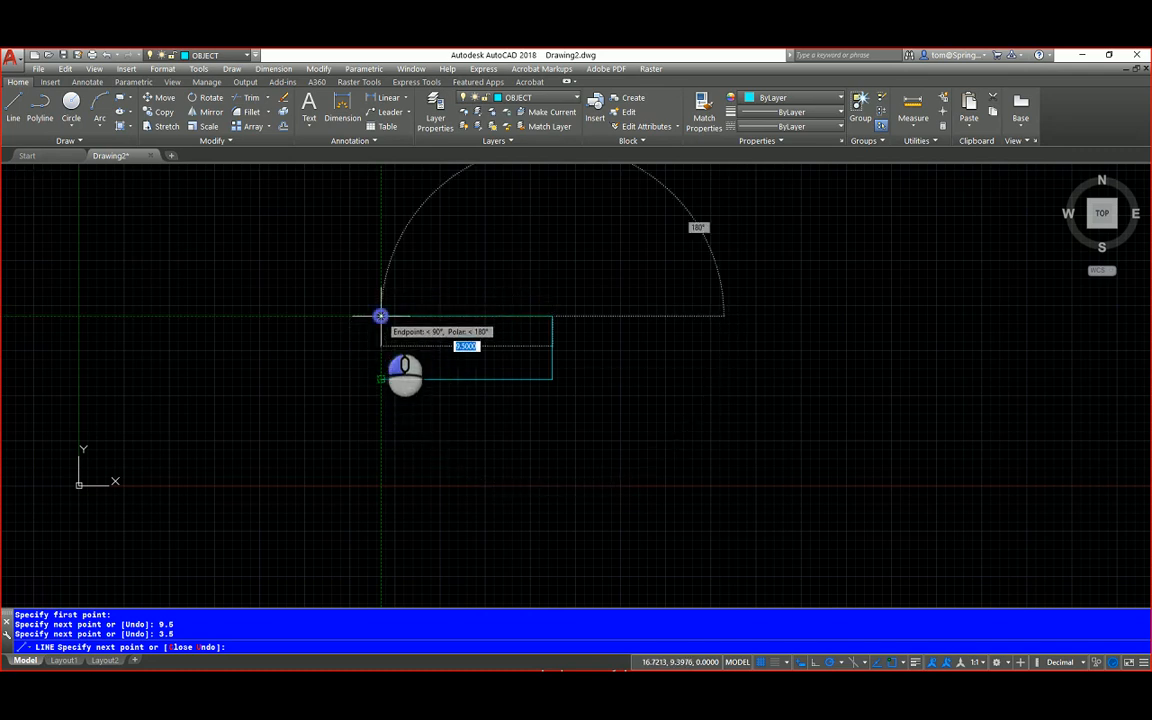
key(Escape)
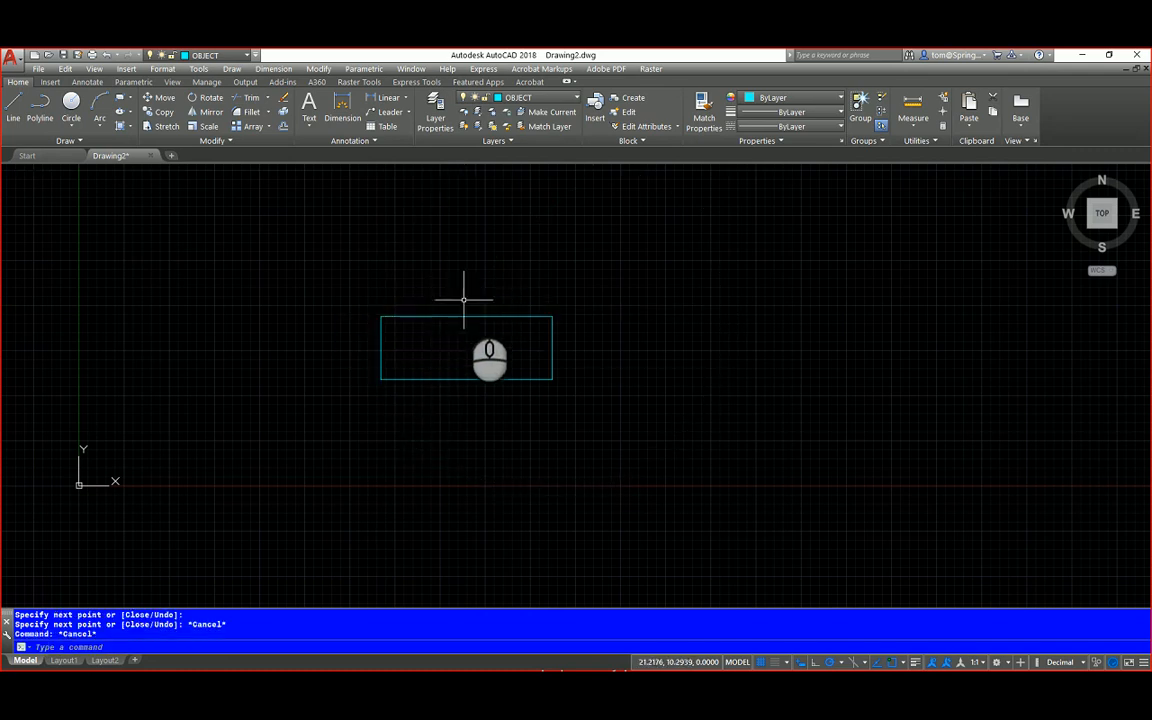
Make DIMENSIONS the current layer
scroll(463, 299, up, 4)
middle_drag(463, 300, 537, 248)
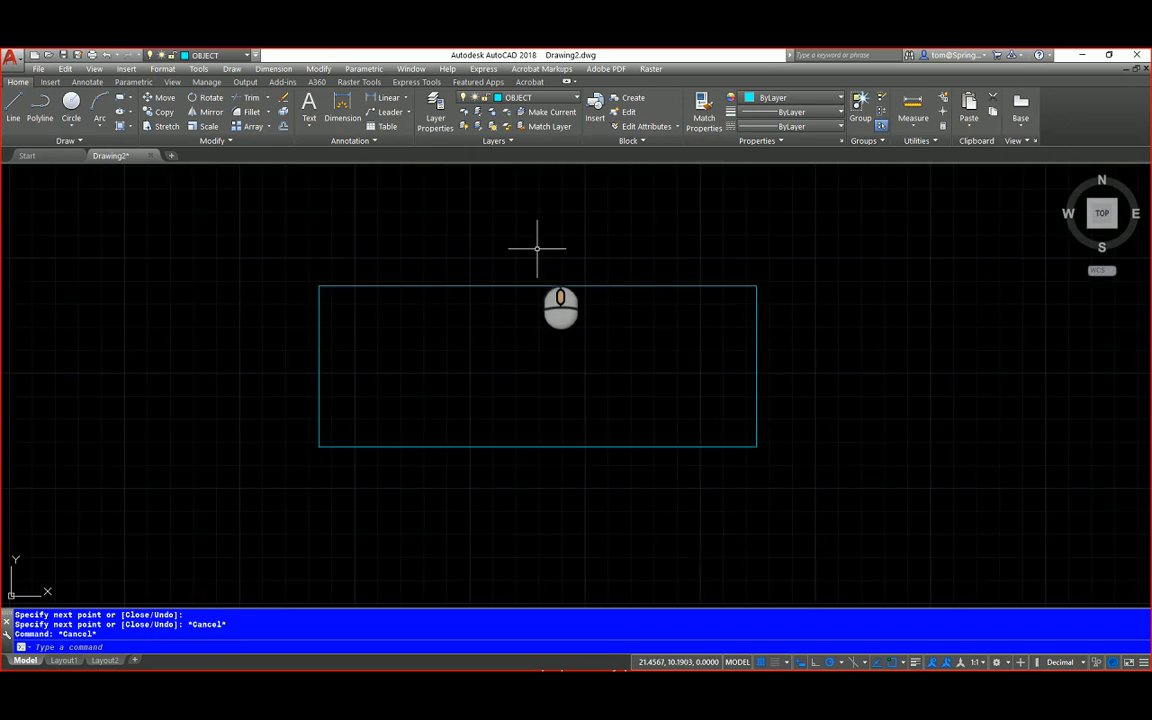
click(578, 99)
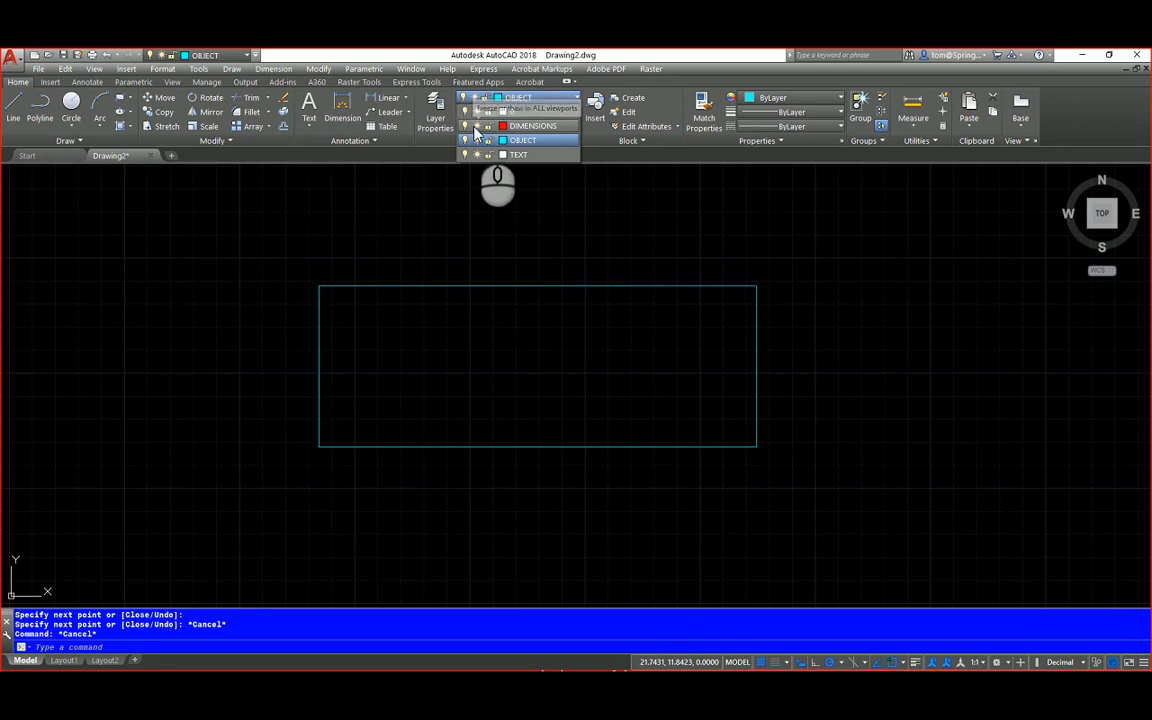
click(540, 127)
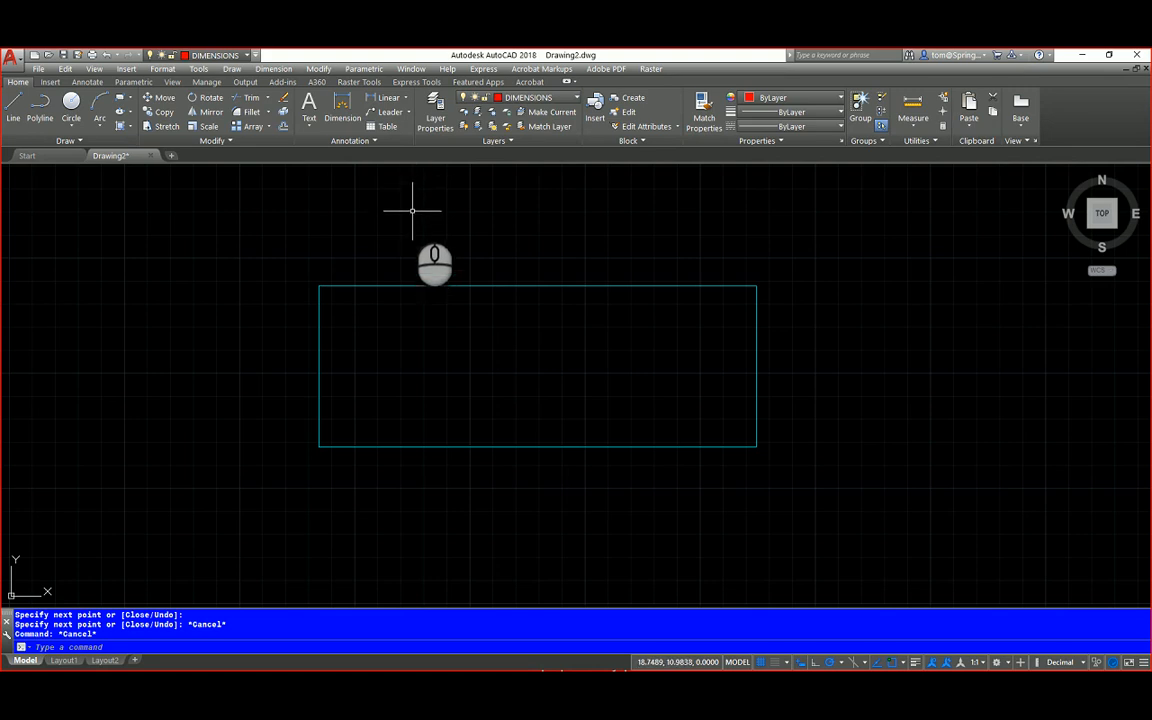
Add a linear dimension between the rectangle's two upper corners, placed about 0.95 units above the top edge
click(406, 98)
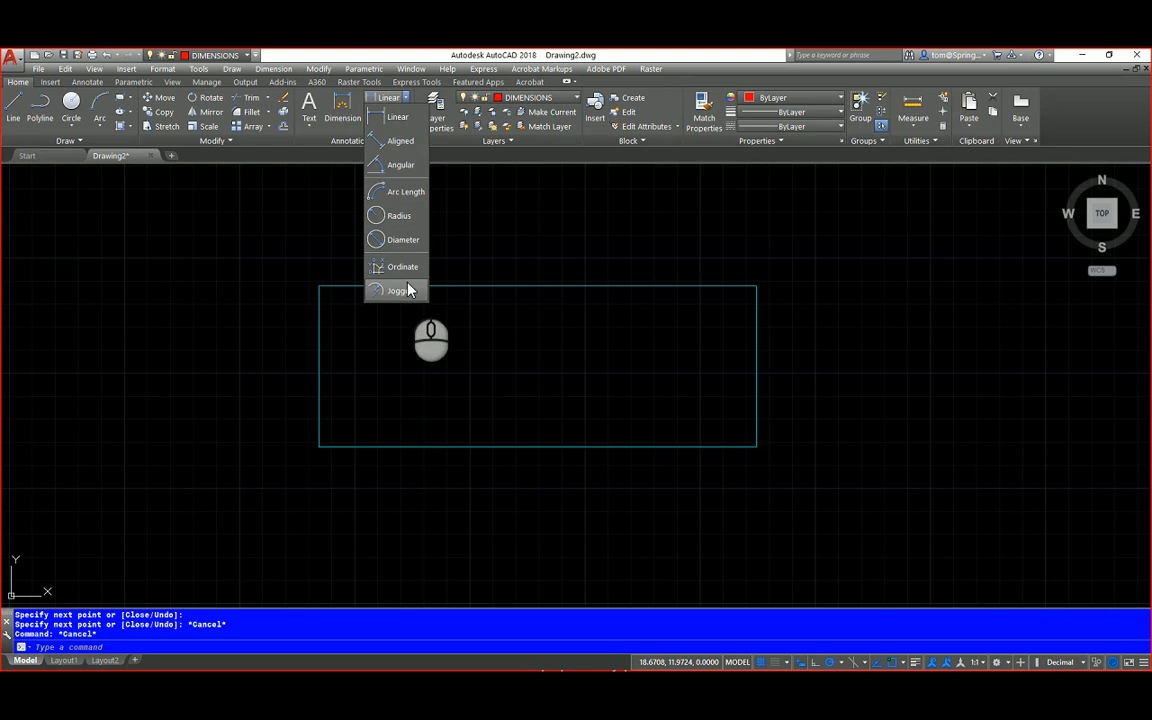
click(395, 118)
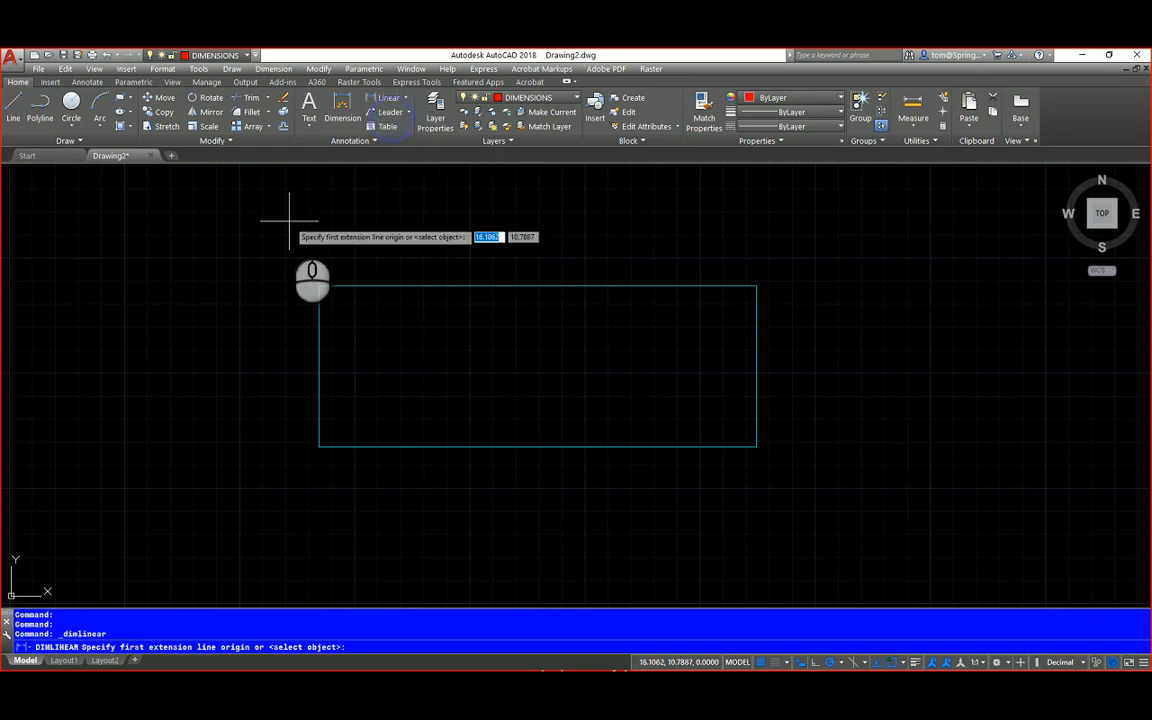
click(319, 286)
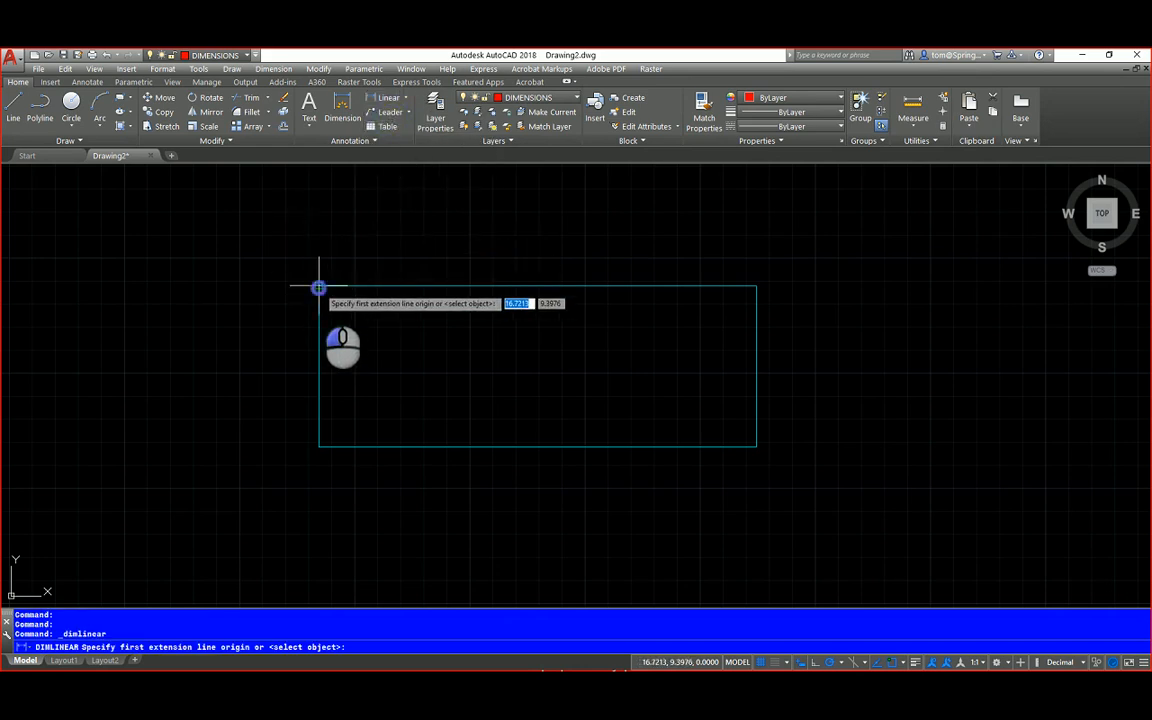
click(756, 286)
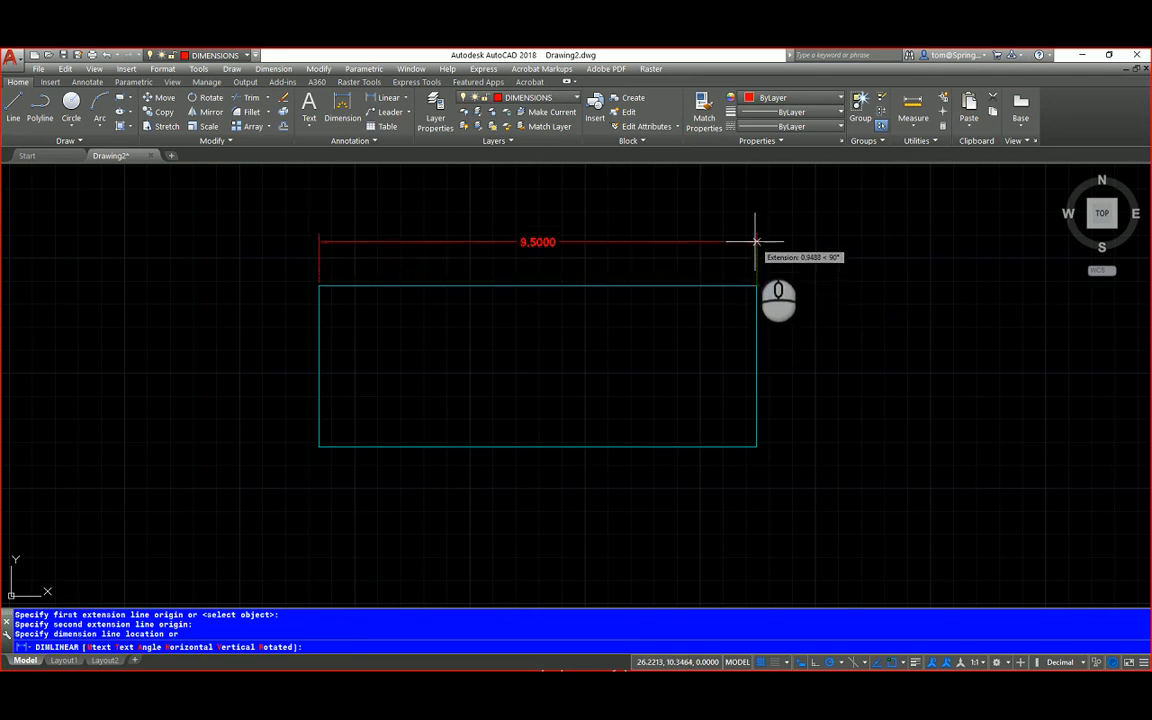
click(754, 242)
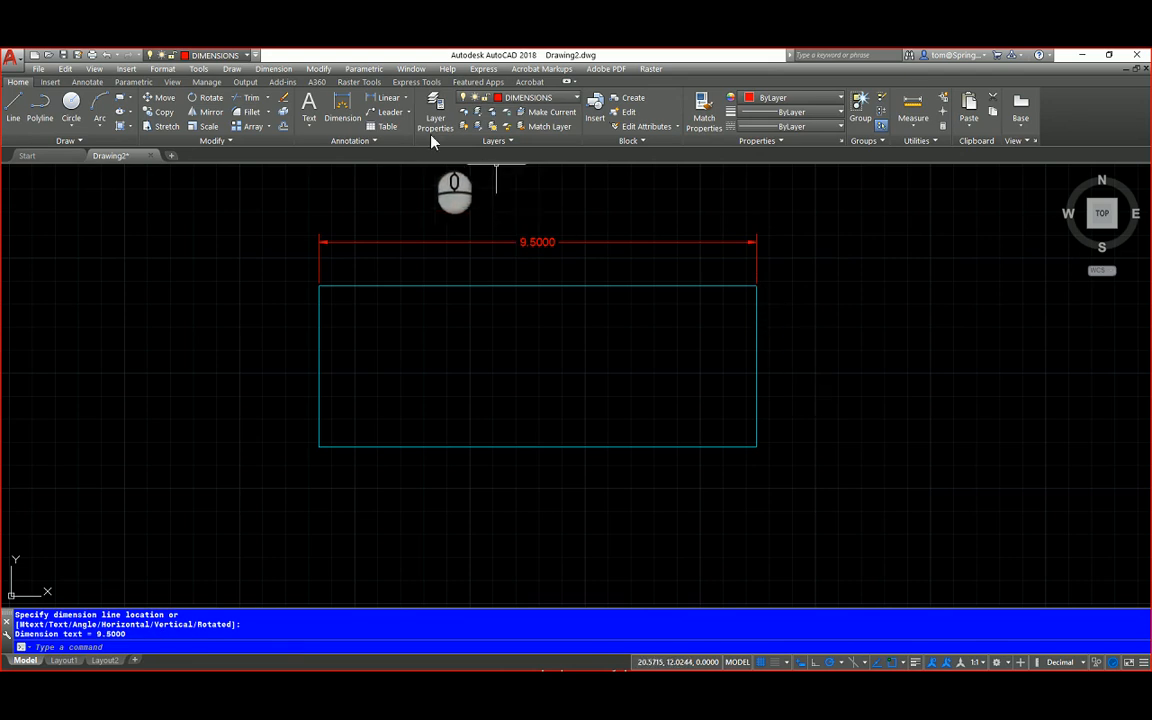
Add a vertical linear dimension from the upper-left to the lower-left corner, placed outside the rectangle's left edge
click(385, 103)
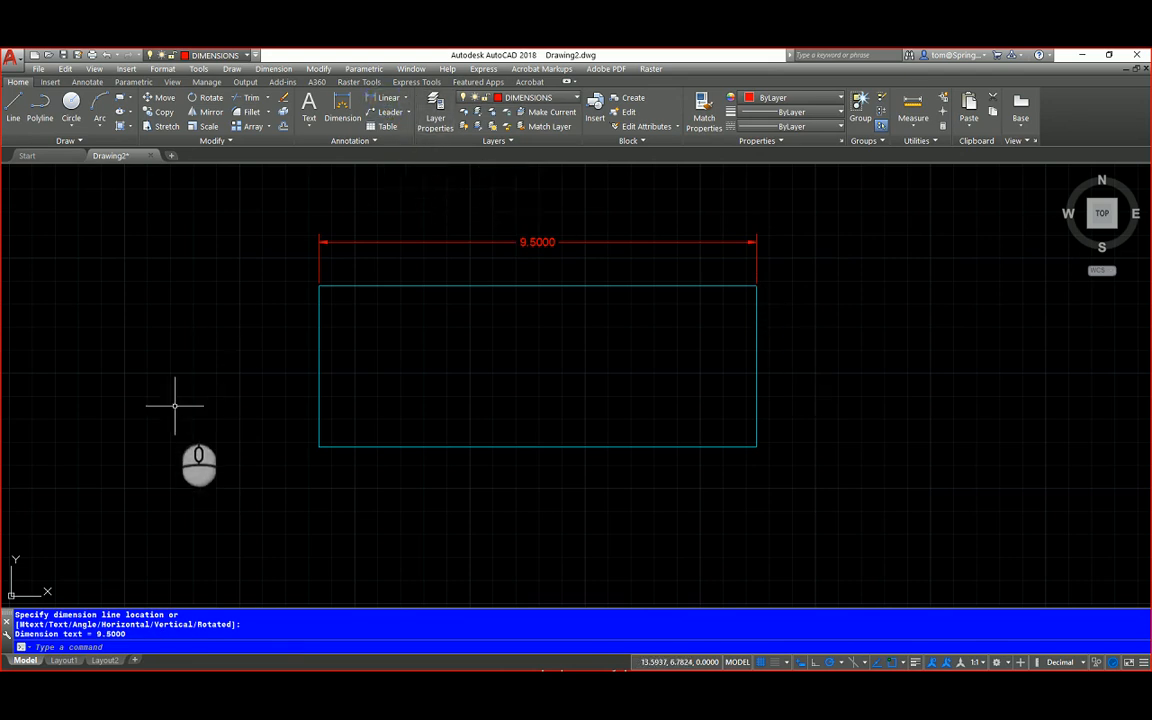
click(399, 98)
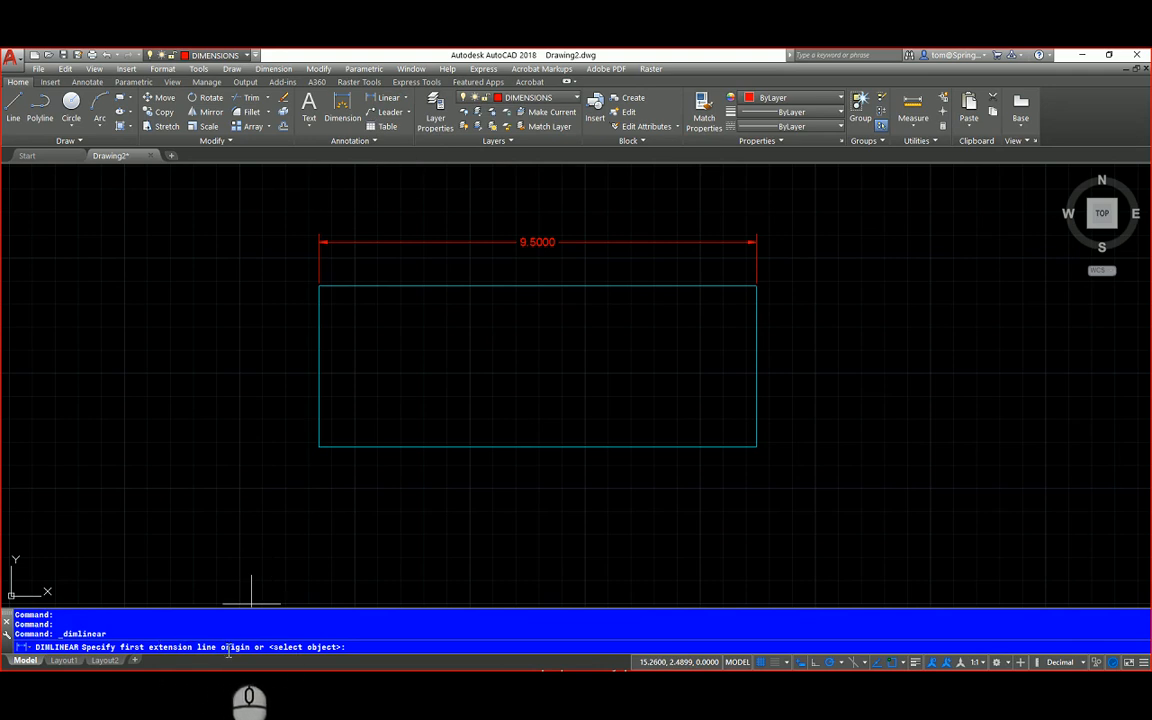
click(319, 286)
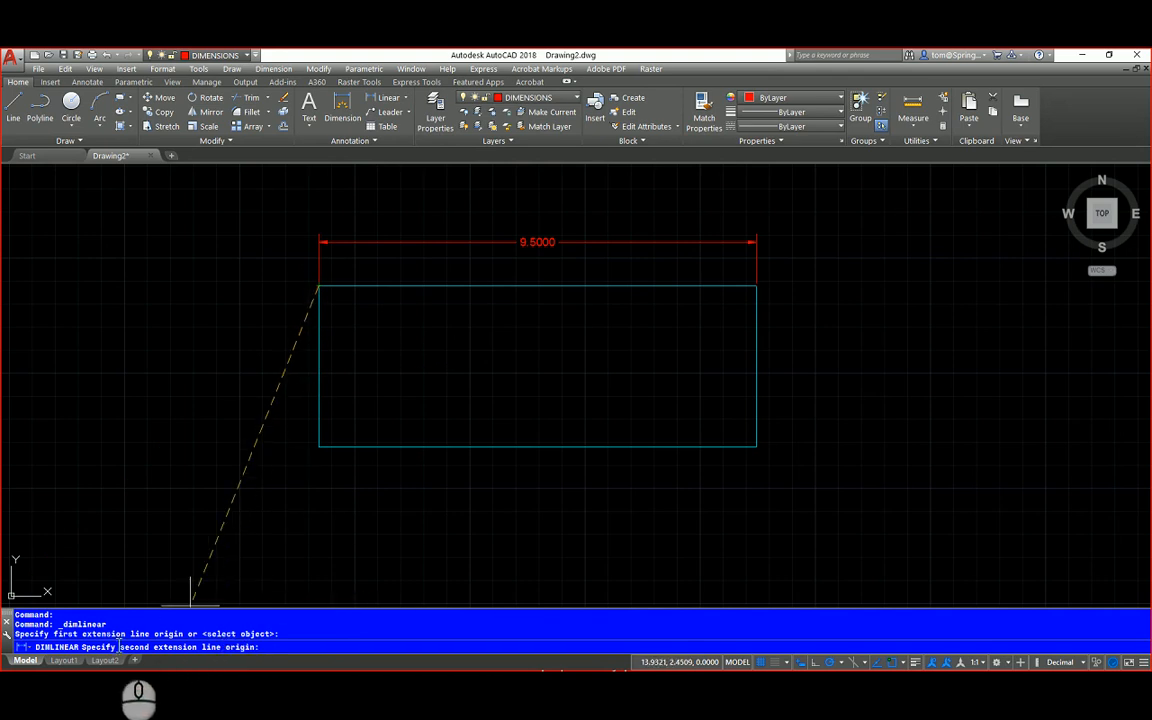
click(317, 446)
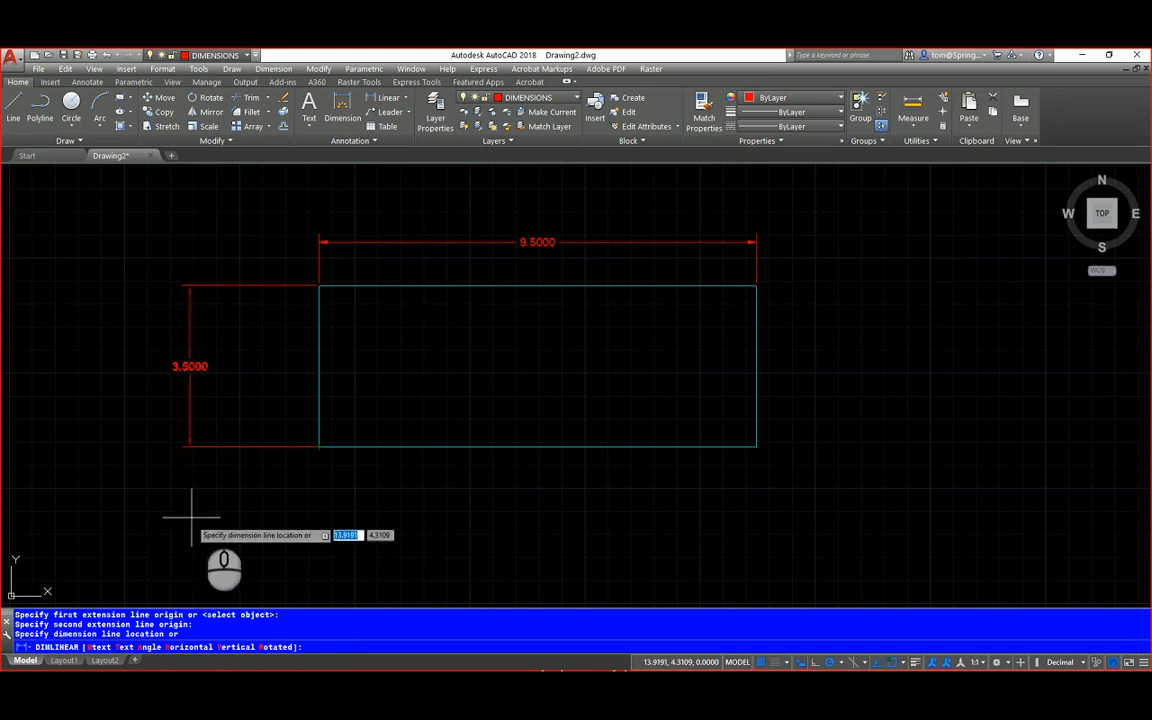
click(264, 495)
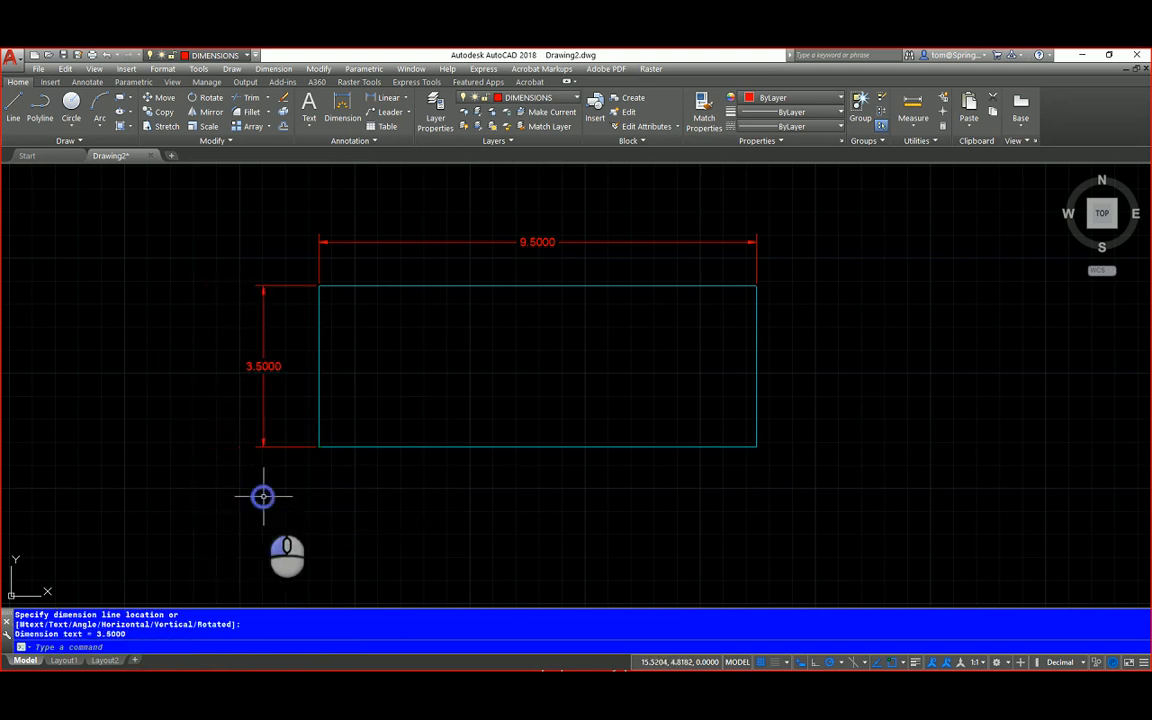
middle_drag(861, 488, 890, 499)
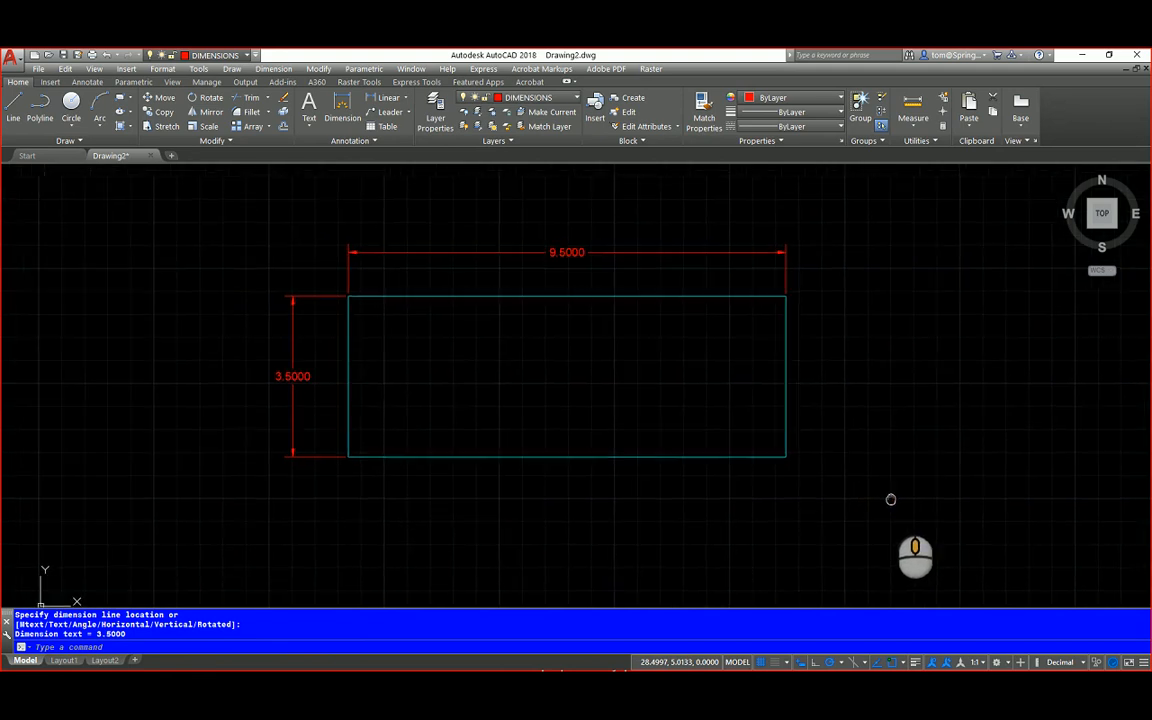